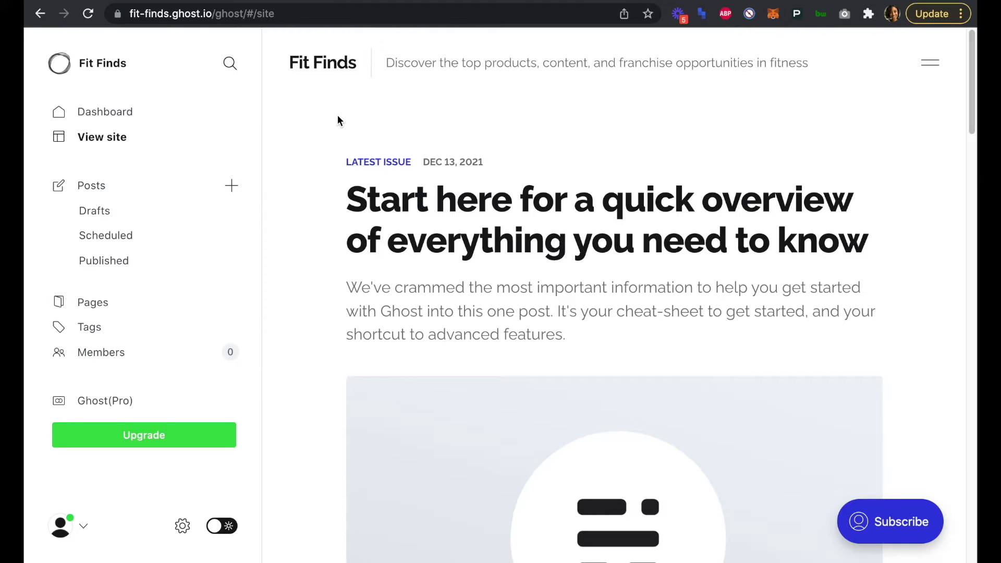
Go from the site preview to the Posts list for the Fit Finds site
click(160, 186)
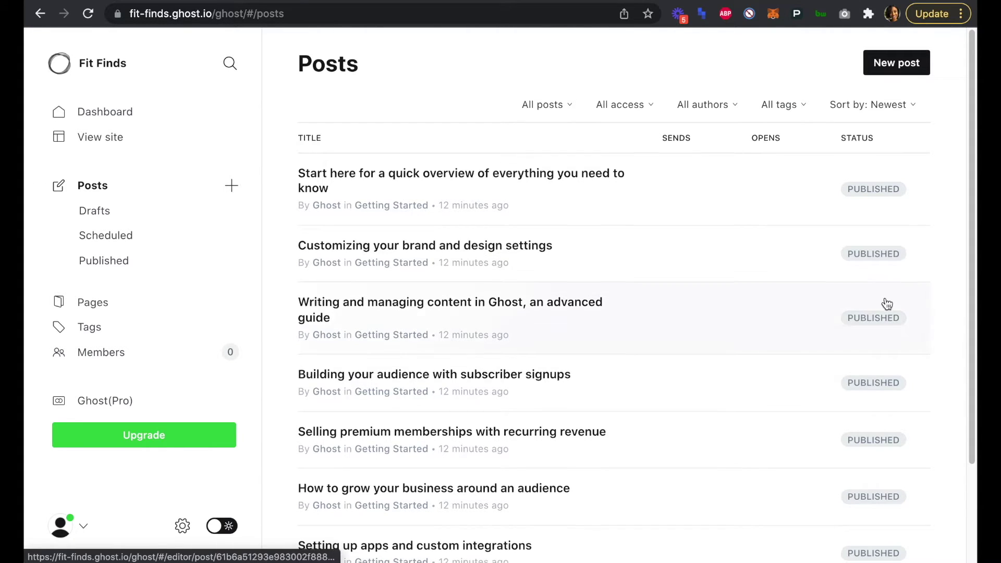
Filter the posts by drafts, scheduled and featured in turn, then return to all posts
scroll(883, 306, down, 3)
scroll(886, 304, up, 2)
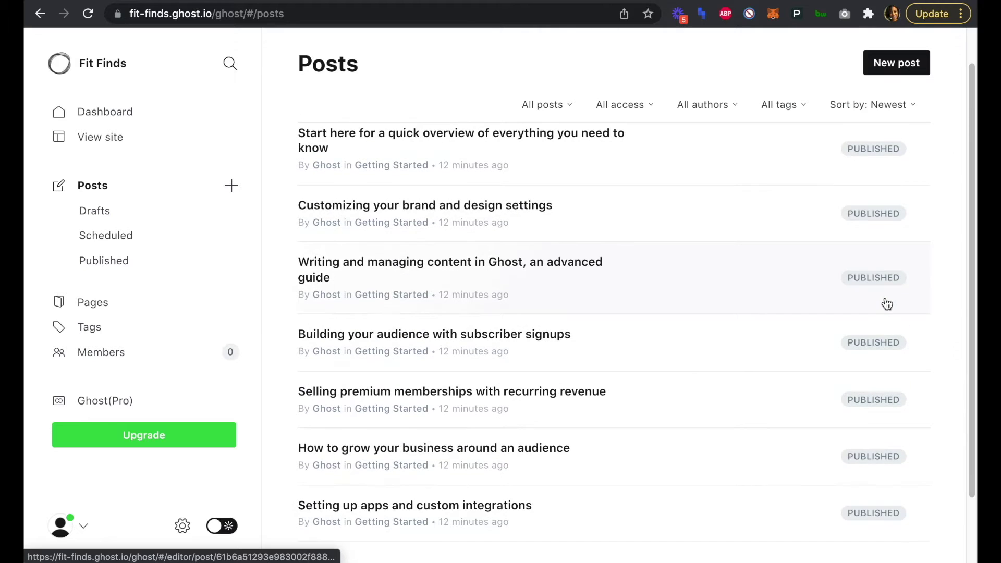
click(562, 111)
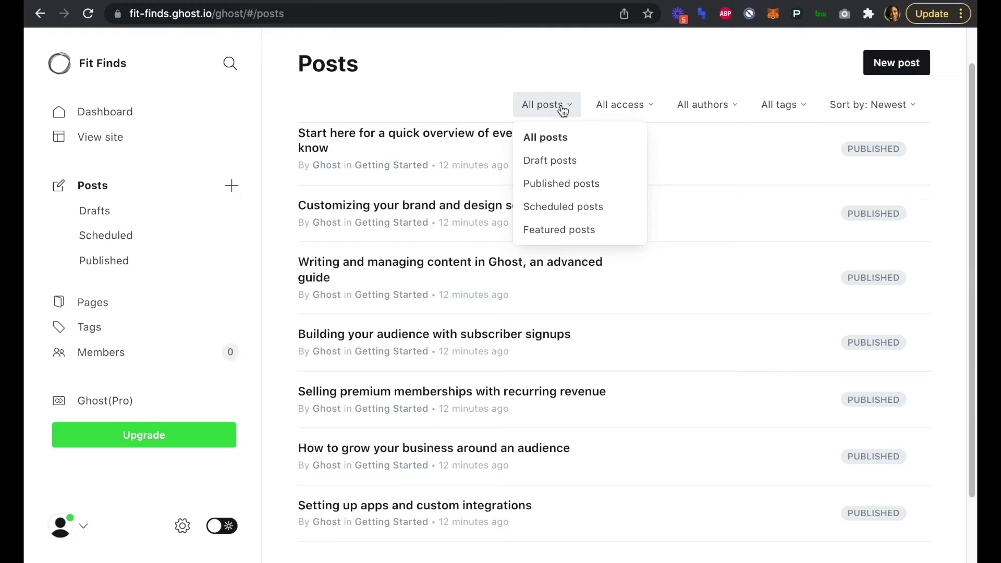
click(556, 161)
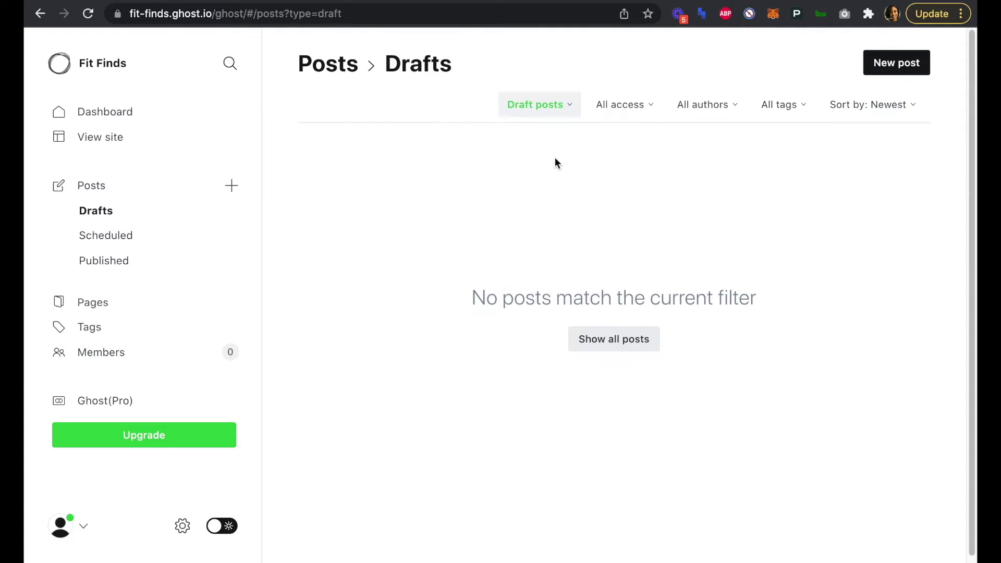
click(556, 105)
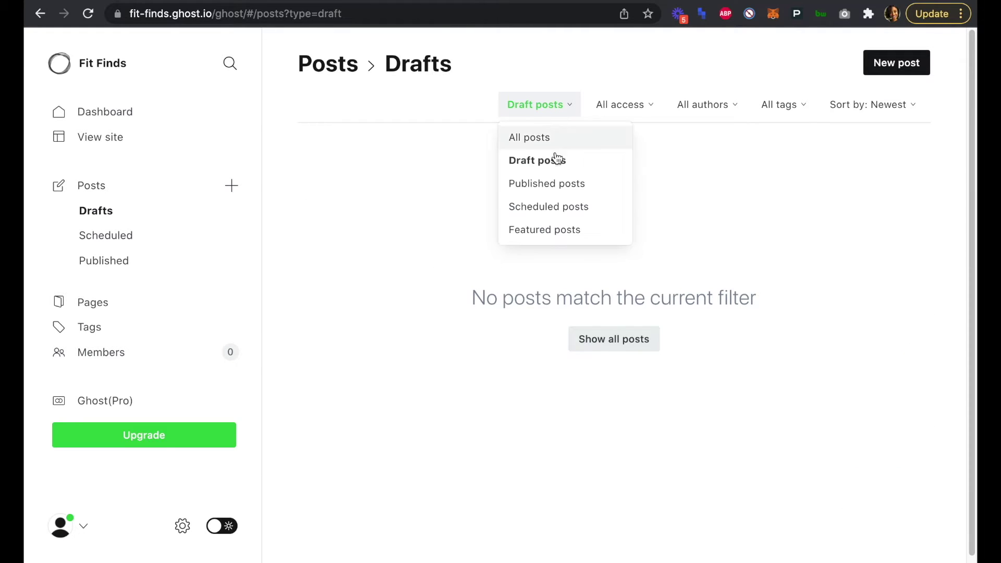
click(552, 206)
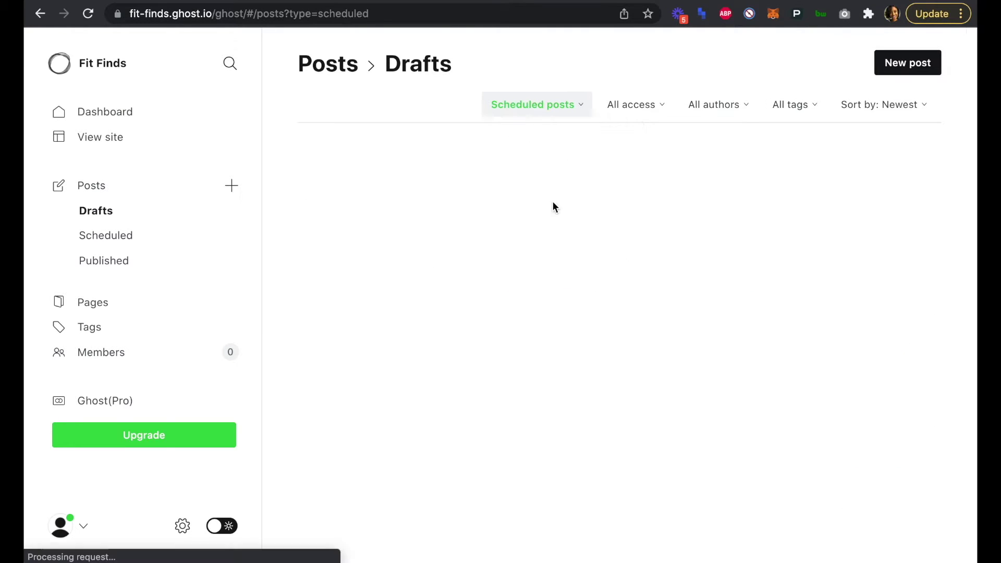
click(532, 110)
click(531, 229)
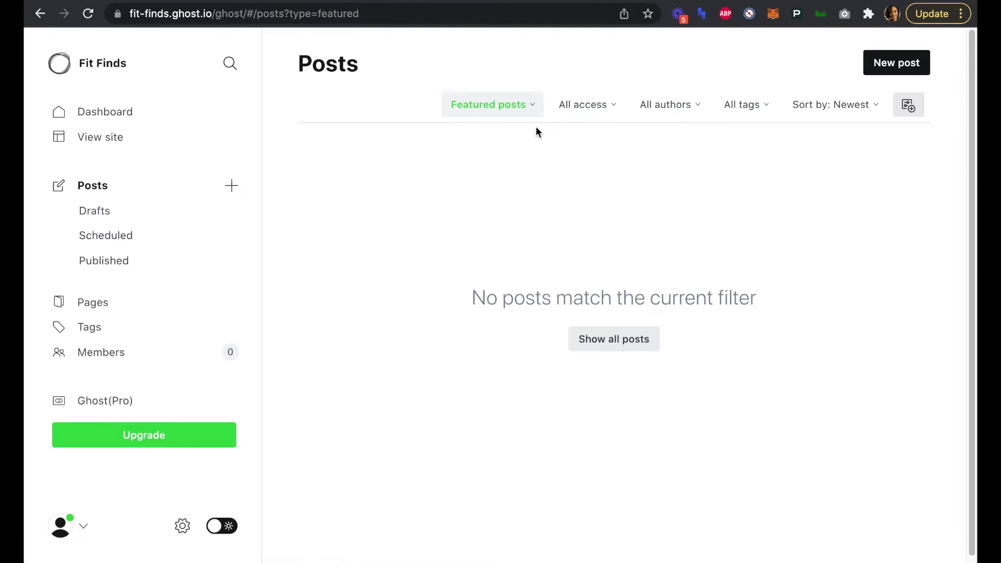
click(521, 104)
click(559, 132)
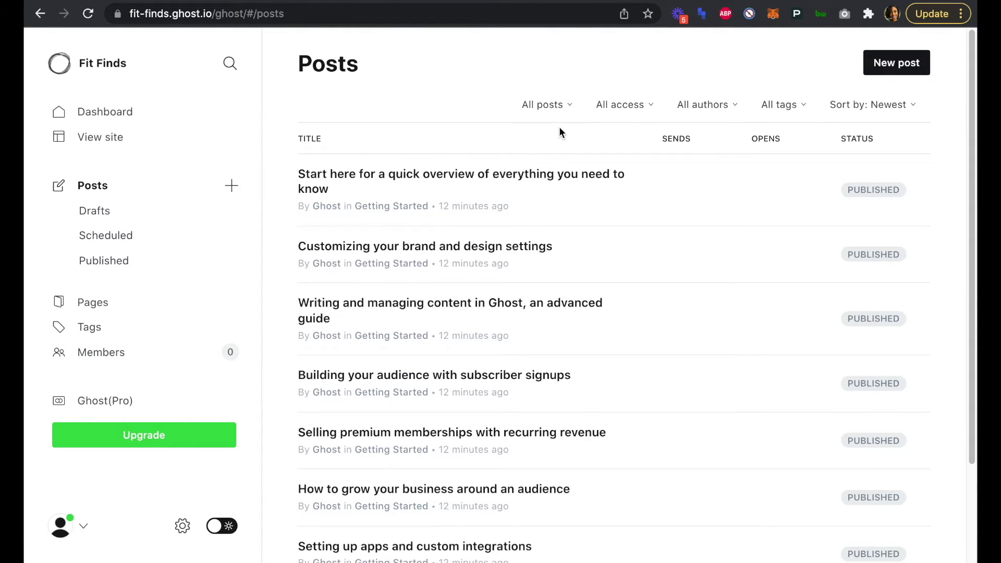
Review the post access filter options, then start a new post
click(647, 109)
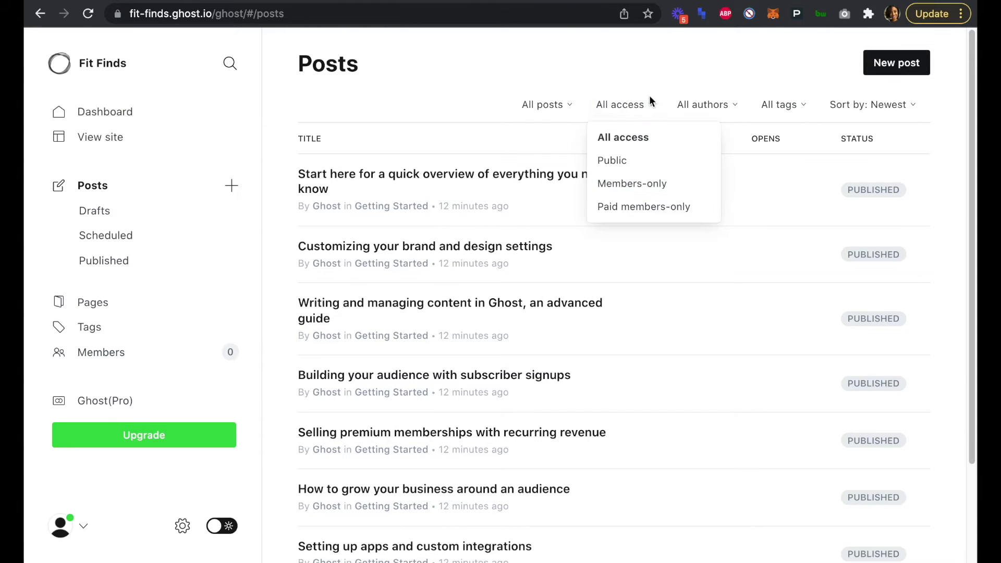
click(649, 112)
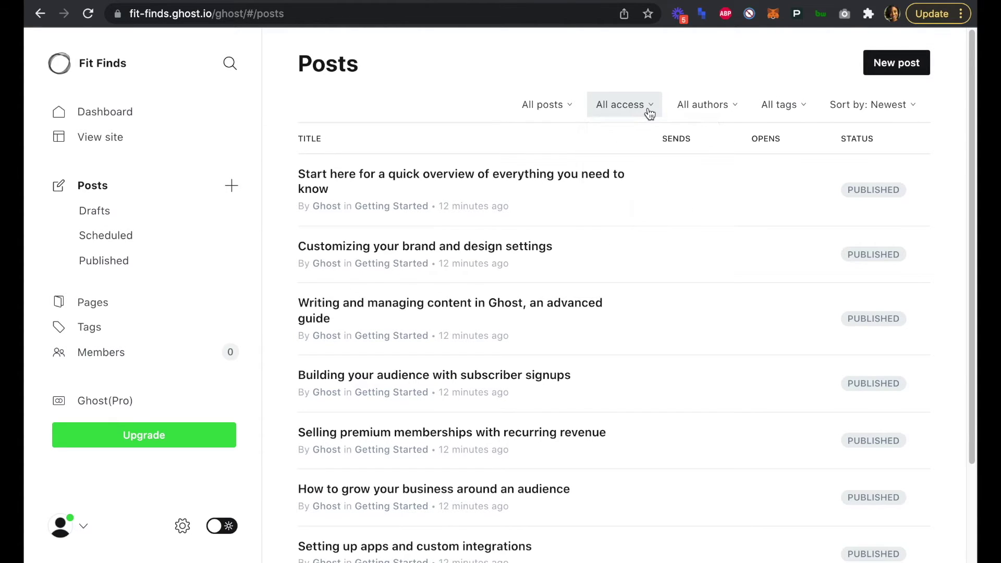
click(890, 68)
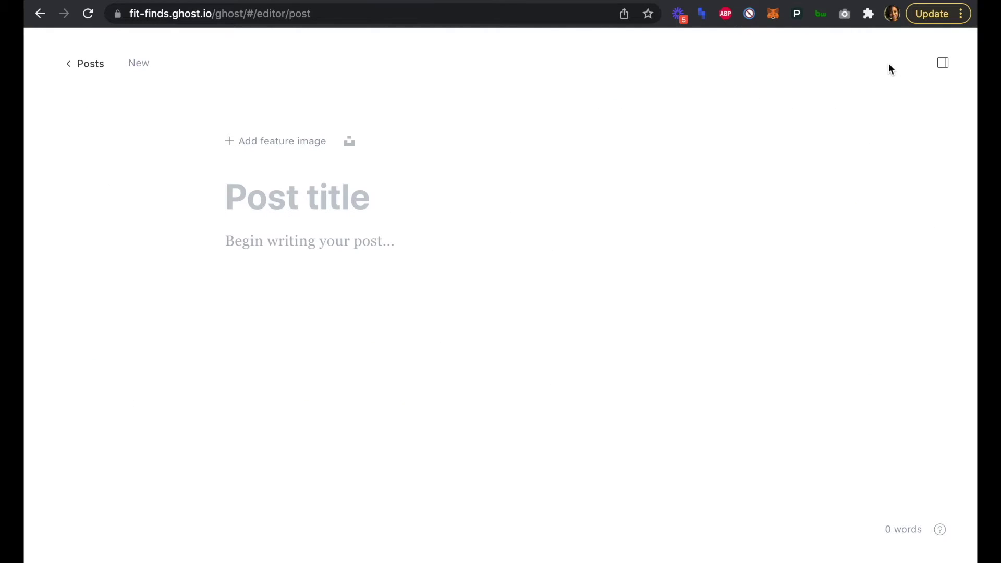
Title the new post 'Top Finds Today'
text(Top)
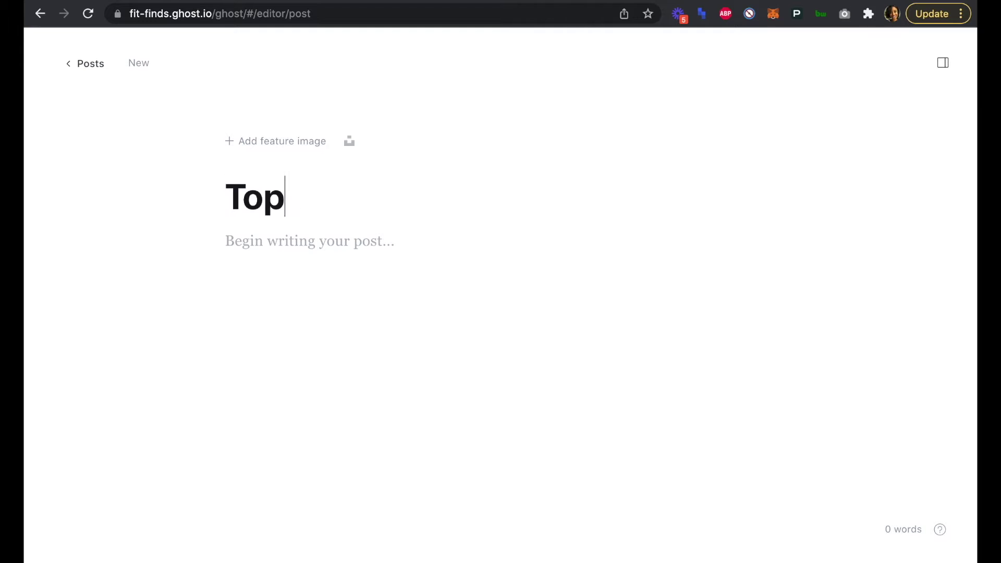
text( Finds Today)
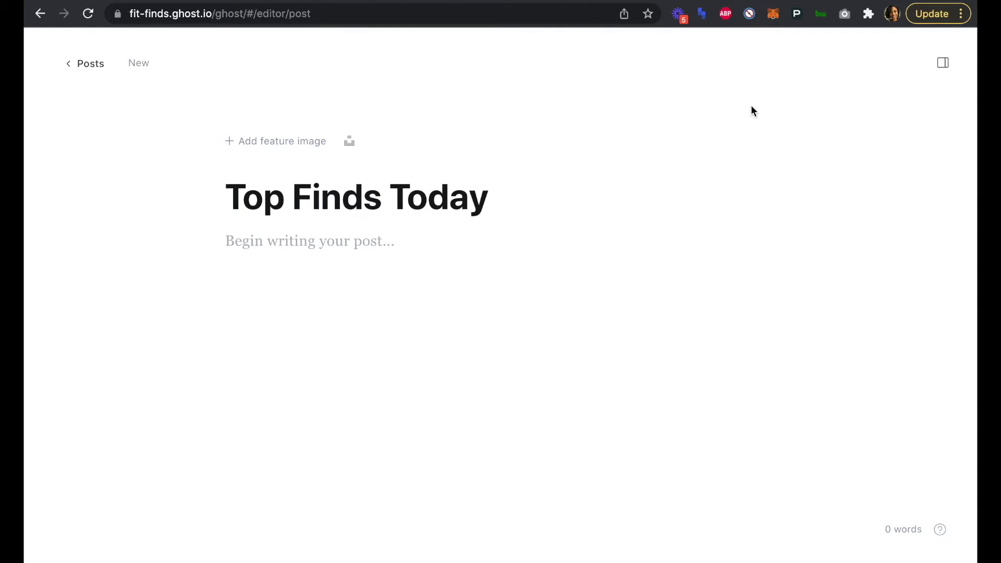
click(188, 240)
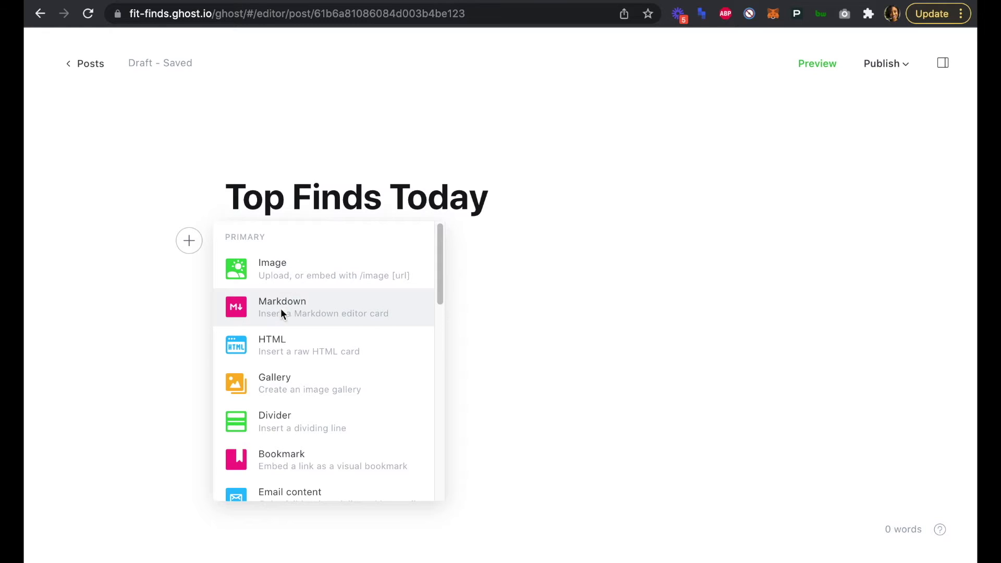
key(Escape)
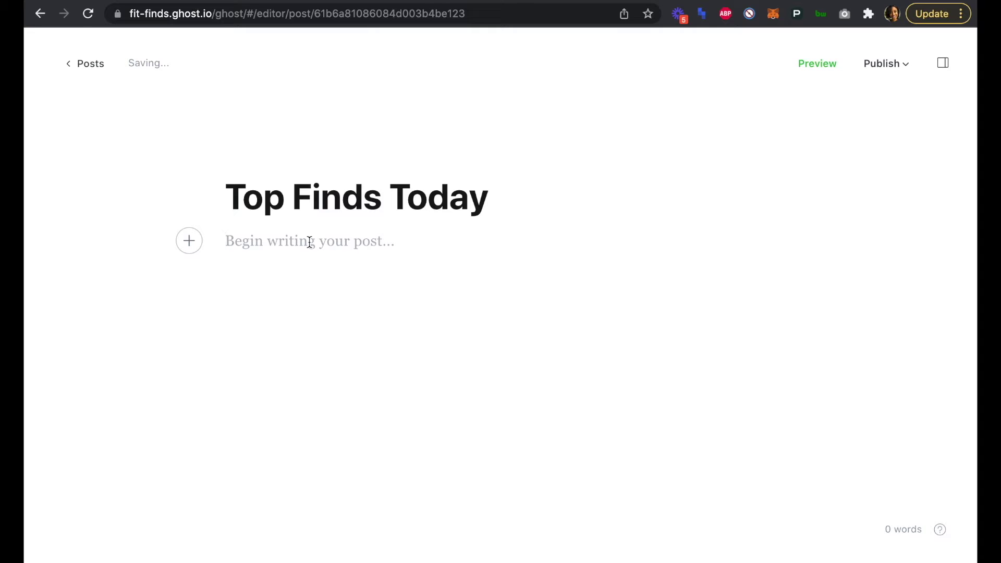
Add the date 'December 10, 2021' to the body with a divider line below it
text(Dece)
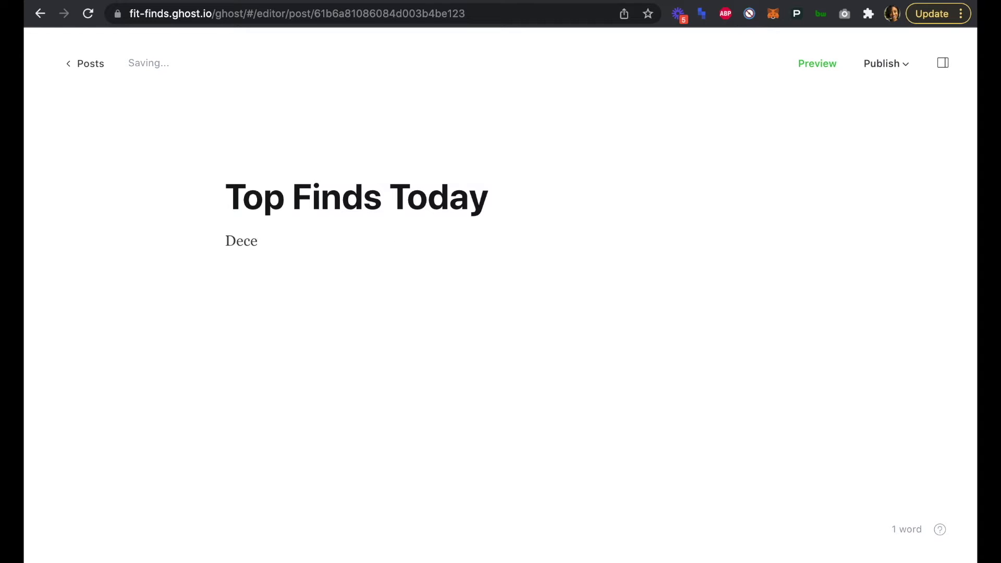
text(mber 10)
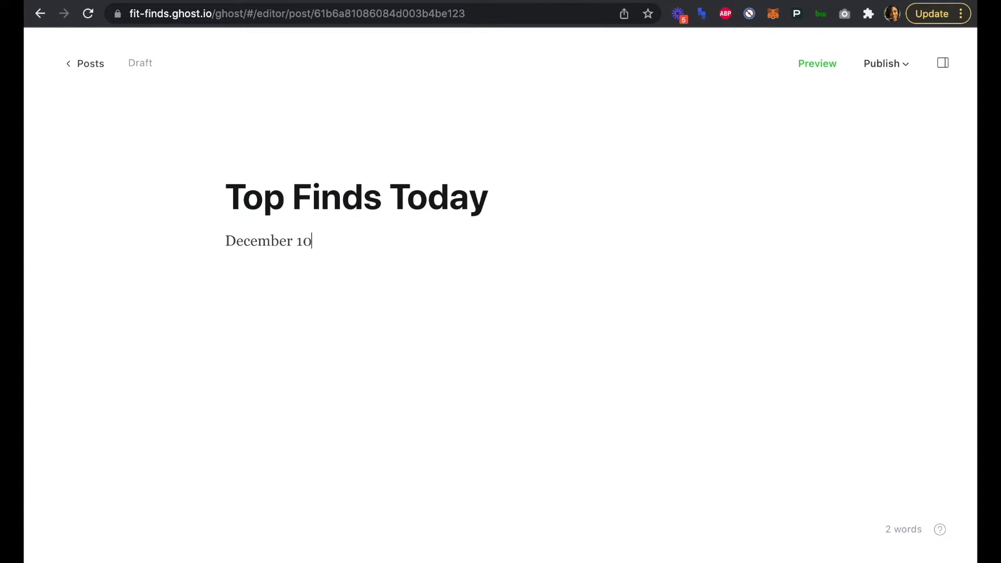
text(, 2021)
key(Return)
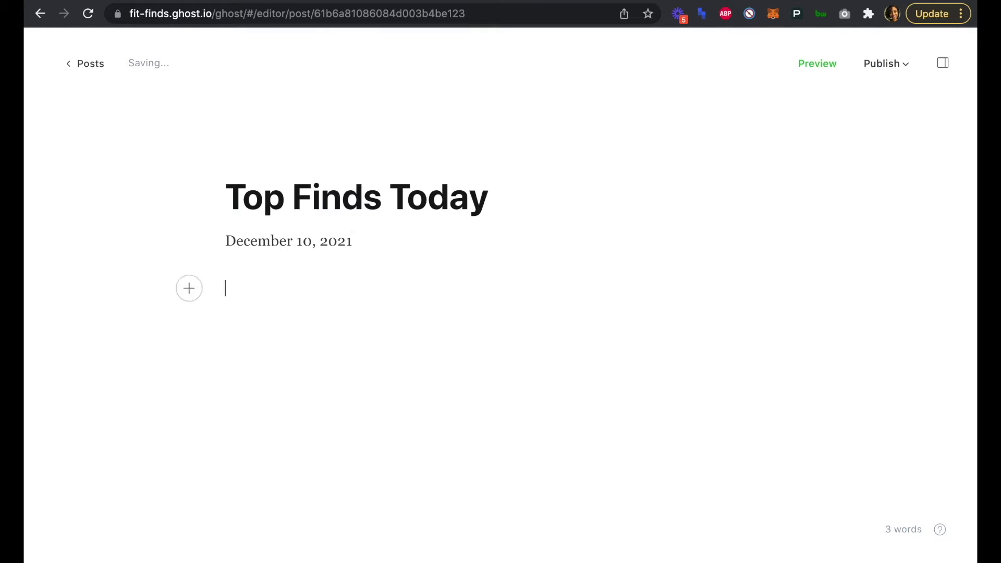
click(191, 290)
scroll(328, 383, down, 2)
key(Escape)
click(943, 63)
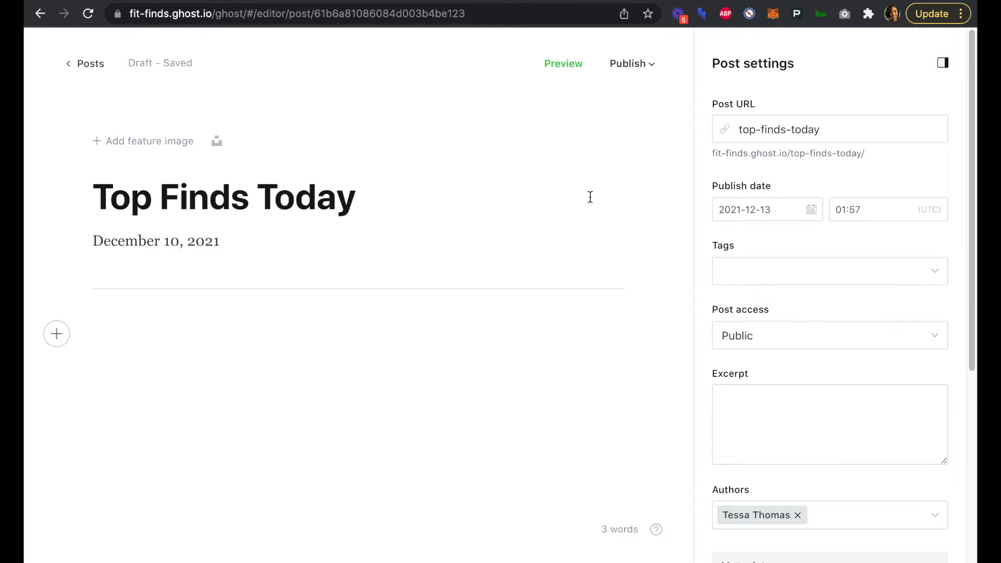
Change the post URL slug to top-finds-today-12-10-2021
click(858, 129)
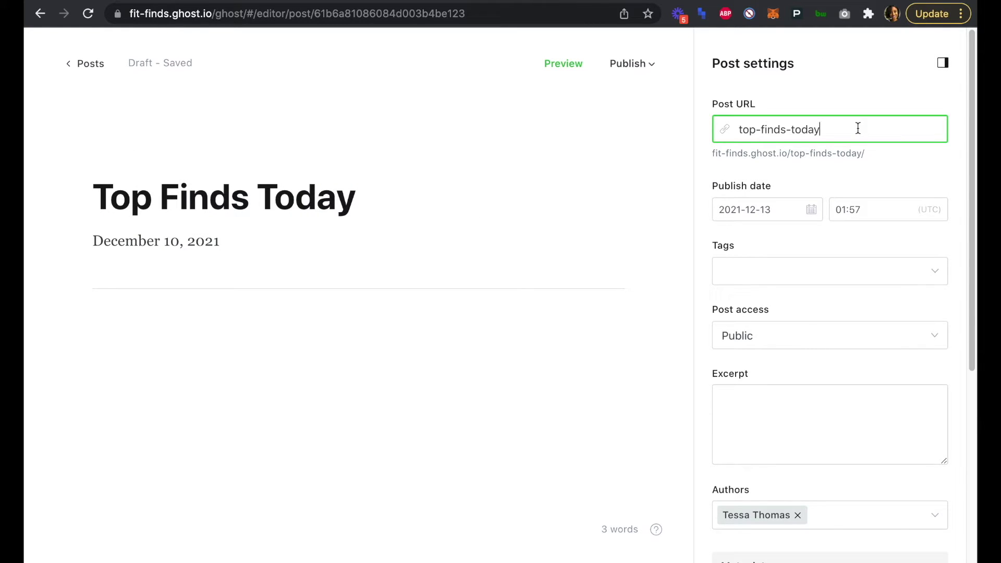
text(-)
text(12-10-2021)
click(937, 75)
click(944, 67)
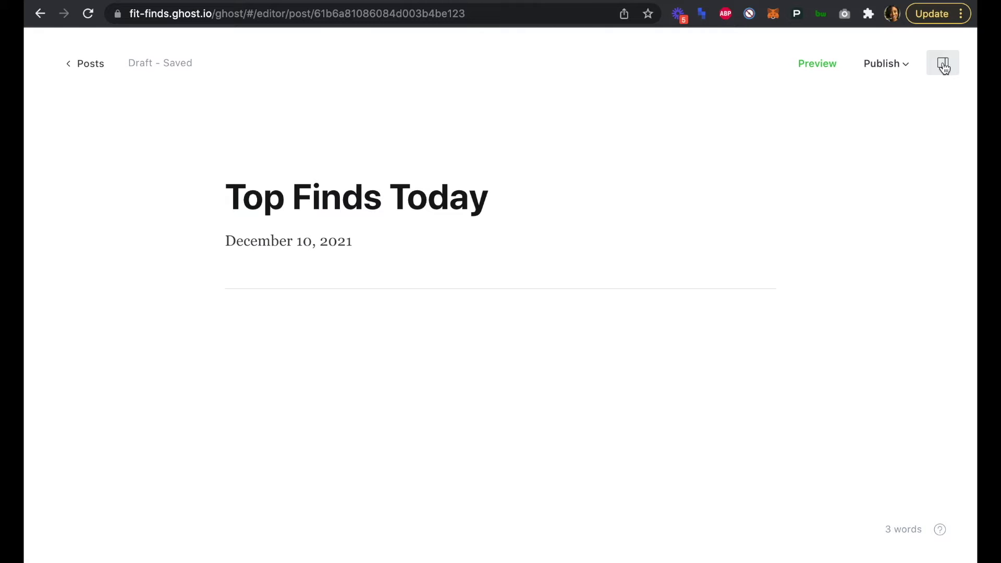
Insert a toggle card headed 'Coba Board' holding the pasted Counter-Balance glute training description
click(229, 324)
click(184, 334)
scroll(292, 424, down, 10)
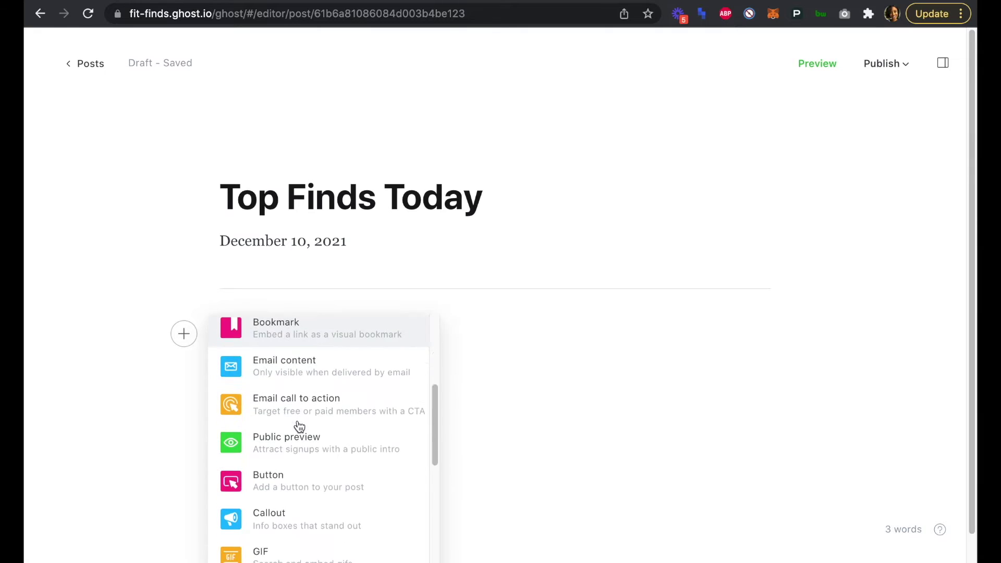
click(288, 464)
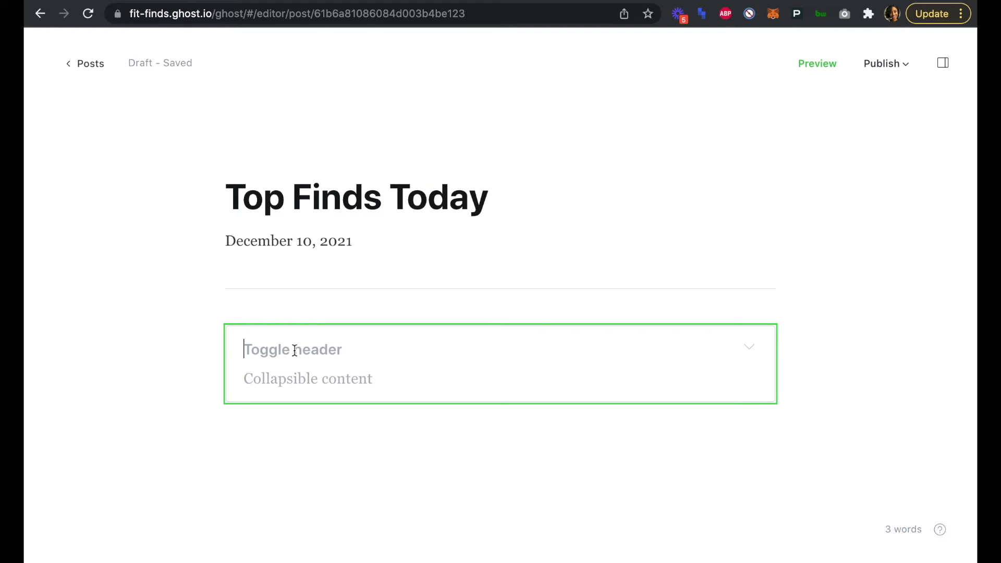
text(C)
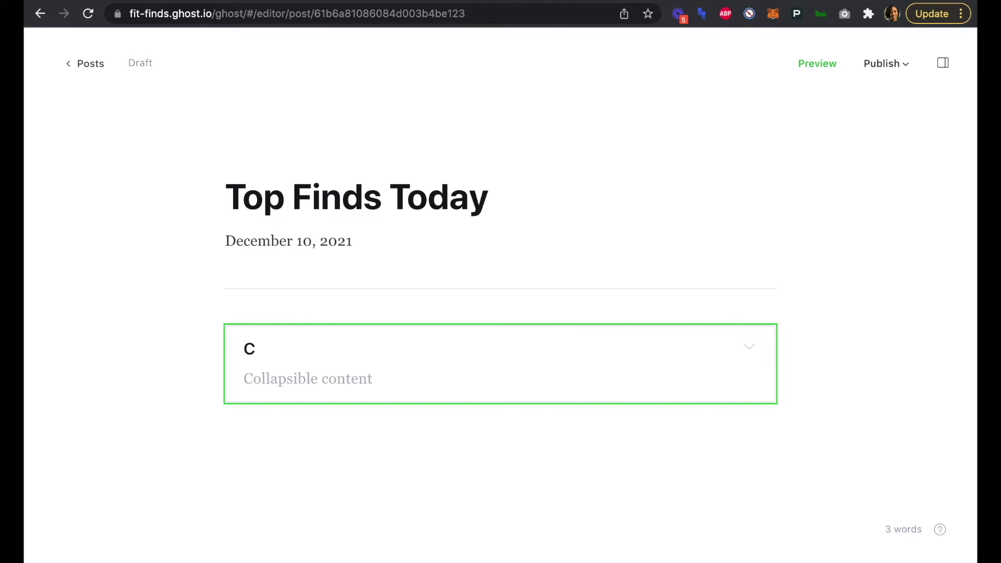
text(oba Board)
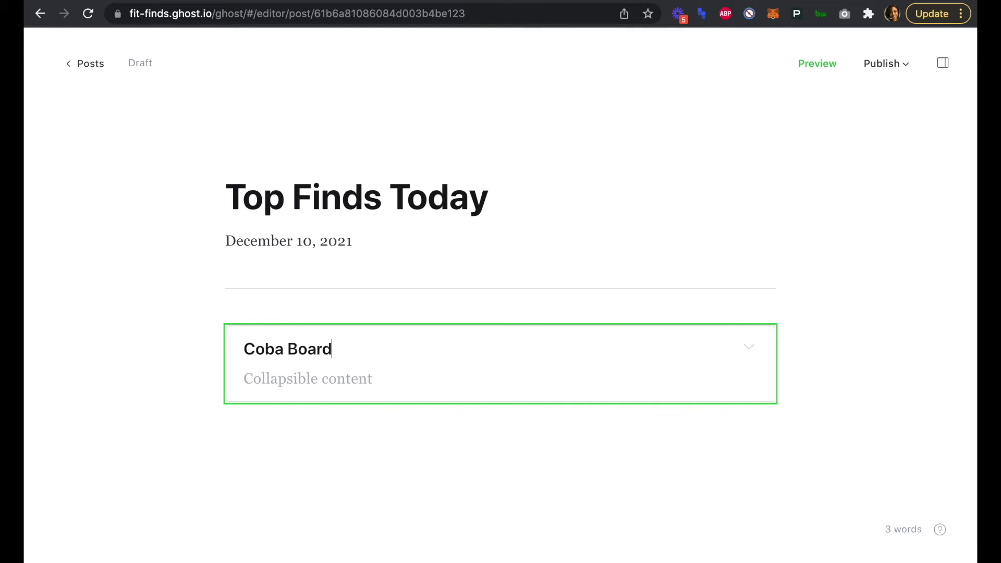
click(290, 378)
text(Counter-Balance glute training is scientifically proven to activate your glutes faster, safer and more effectively than regular squats, lunges and deadlifts)
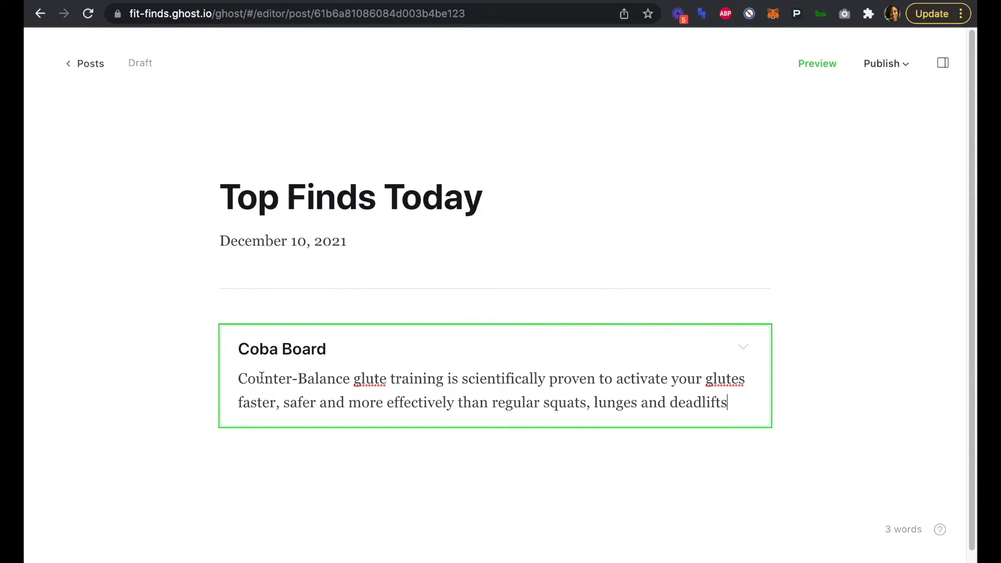
text(.)
click(686, 464)
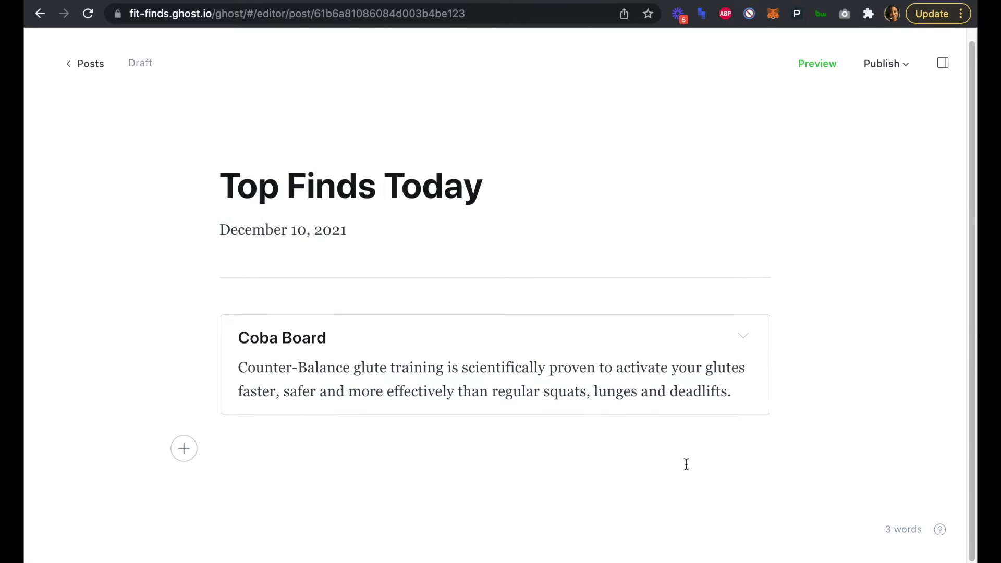
Insert the board workout GIF as an image card, followed by a divider
click(183, 447)
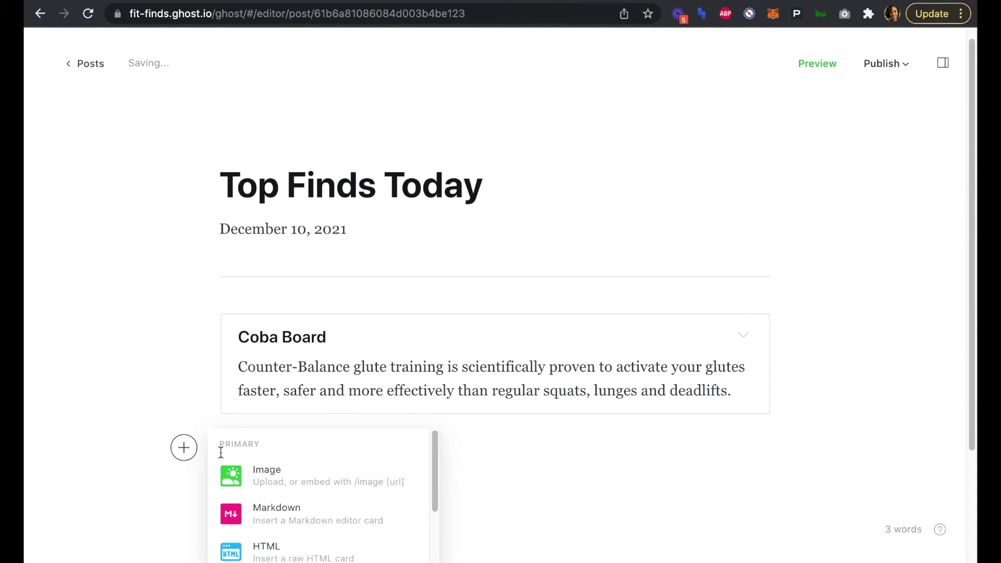
click(292, 476)
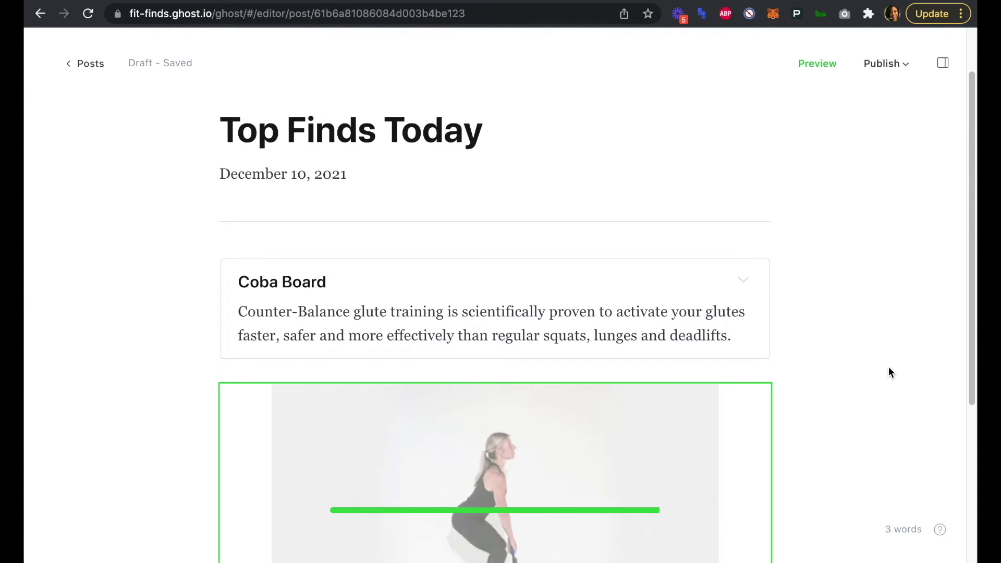
scroll(888, 372, down, 4)
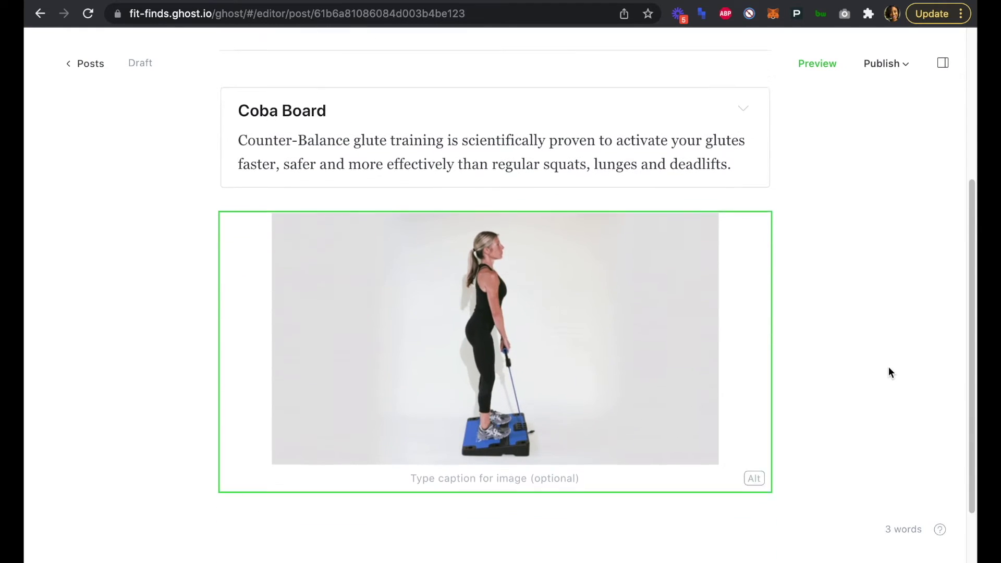
scroll(888, 367, up, 5)
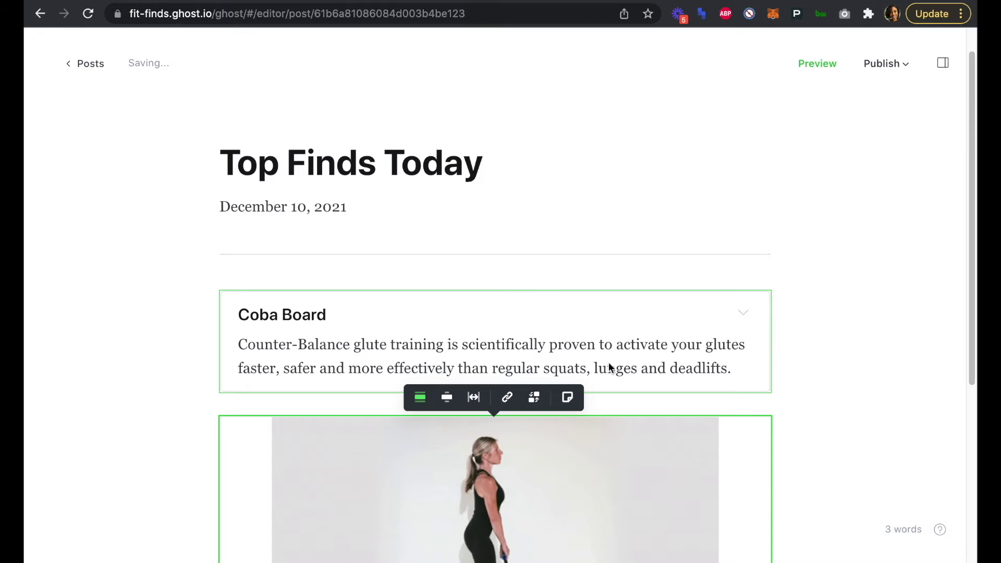
scroll(828, 351, down, 4)
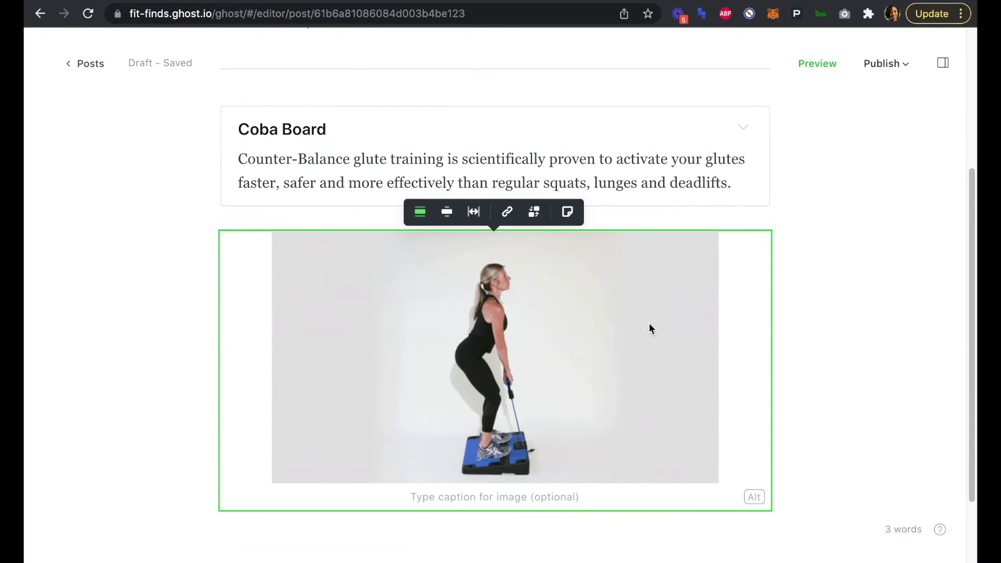
scroll(770, 345, down, 2)
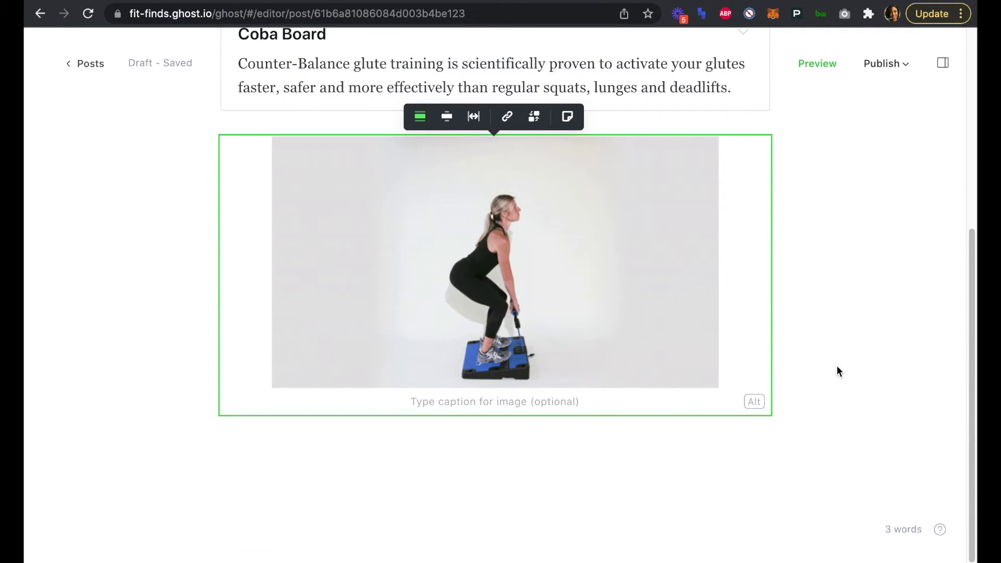
click(98, 419)
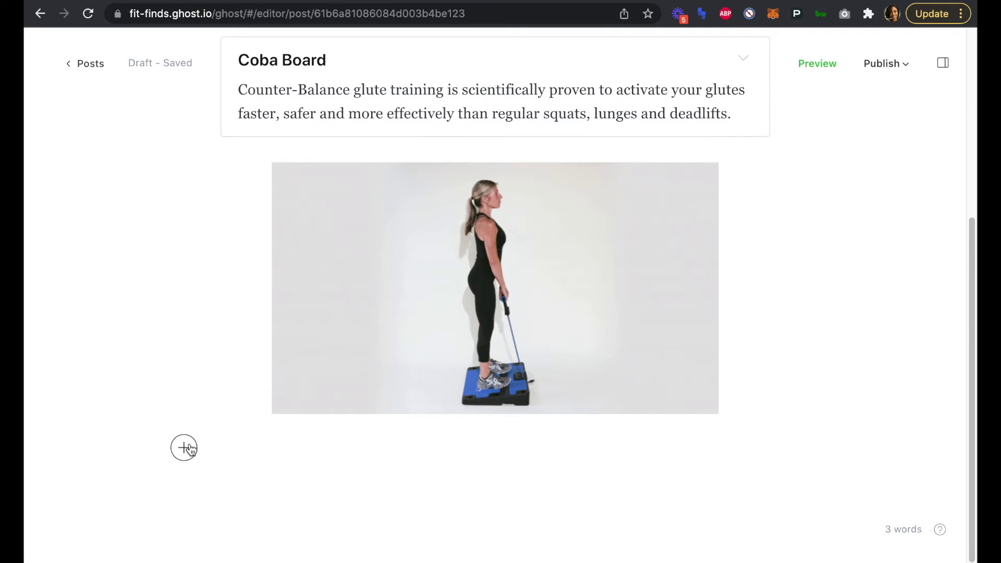
click(189, 449)
scroll(340, 465, down, 5)
scroll(341, 465, up, 2)
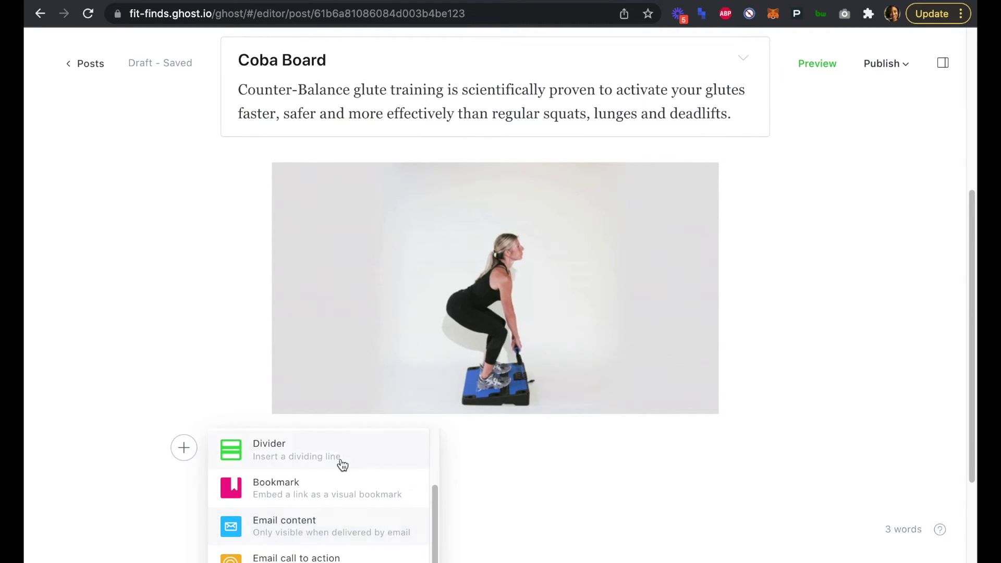
click(342, 464)
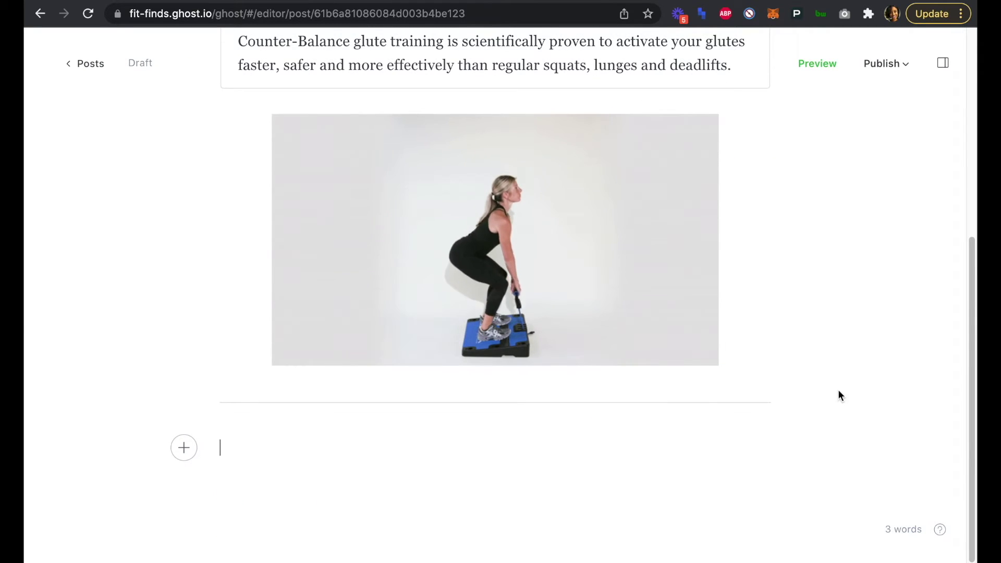
Add a toggle headed 'The Gabby Reece Show' with the pasted breathing-performance description
click(183, 447)
scroll(302, 487, down, 4)
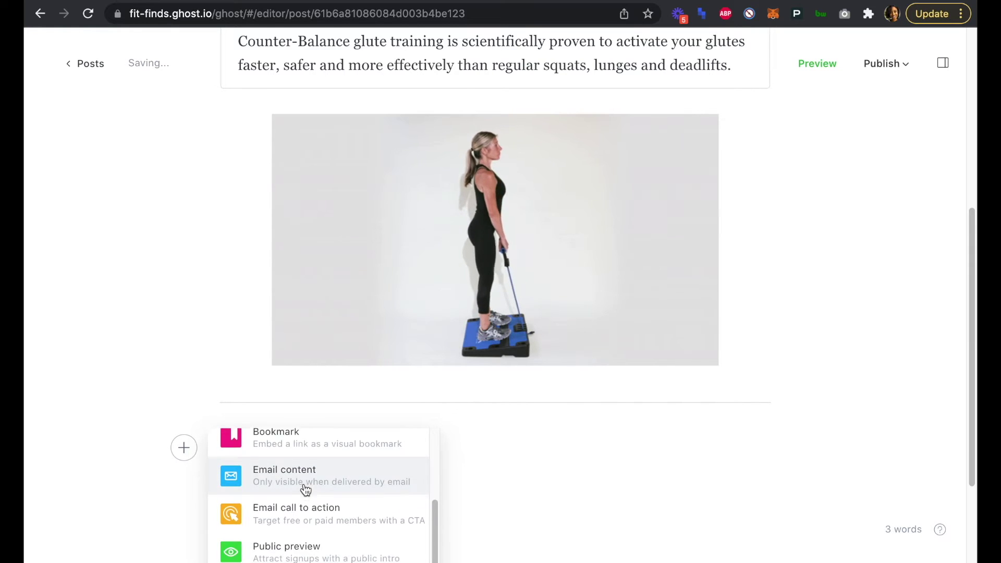
scroll(305, 488, down, 5)
click(304, 497)
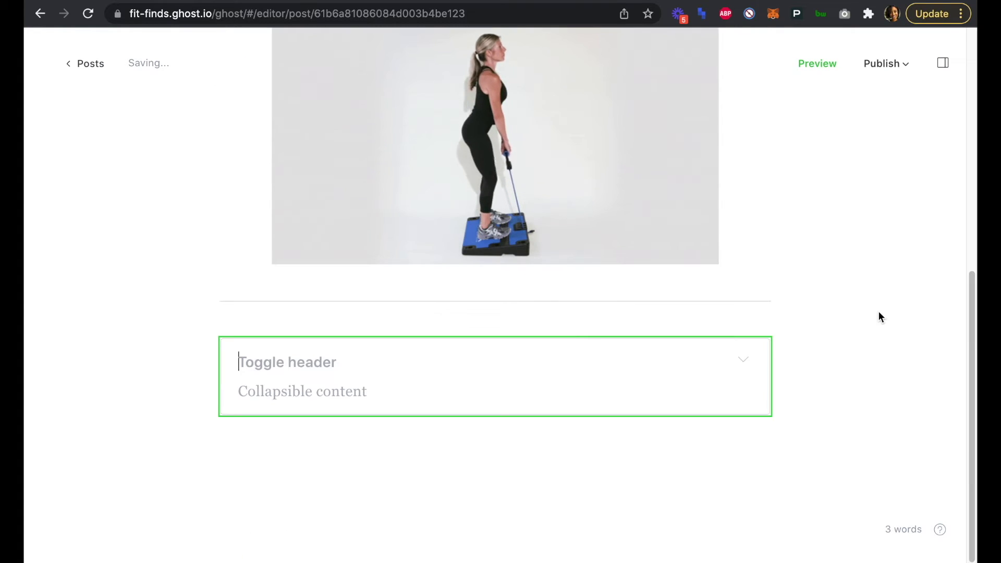
text(The Gabby Reece Show)
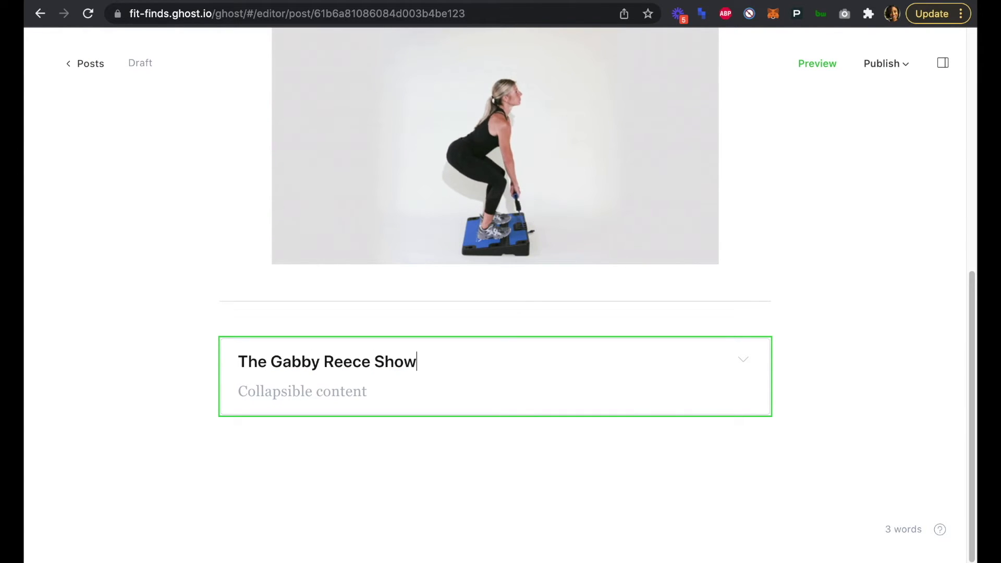
key(Return)
text(The power of breathing to enhance performance)
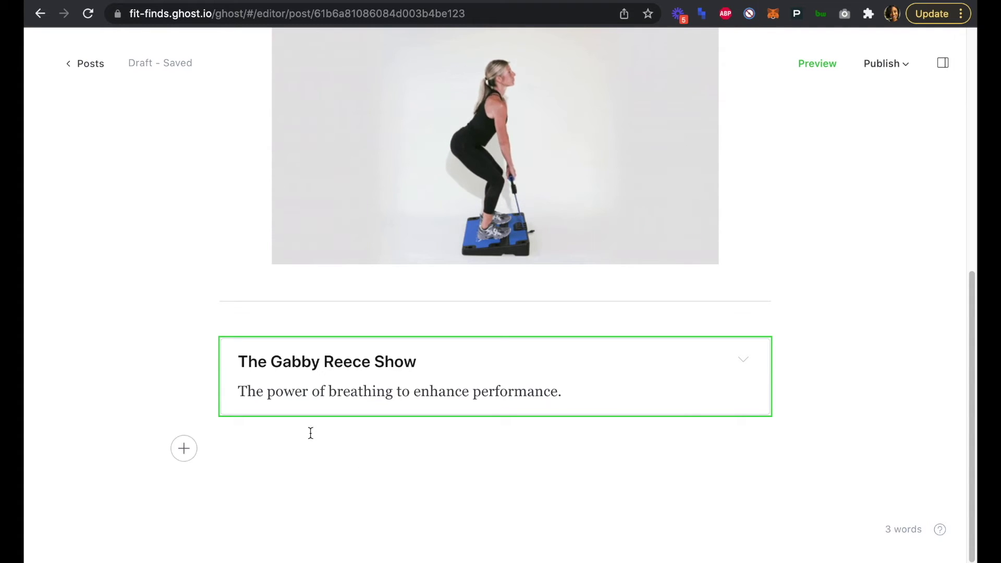
Add an HTML card containing the pasted Spotify podcast episode iframe embed code
mouse_move(224, 447)
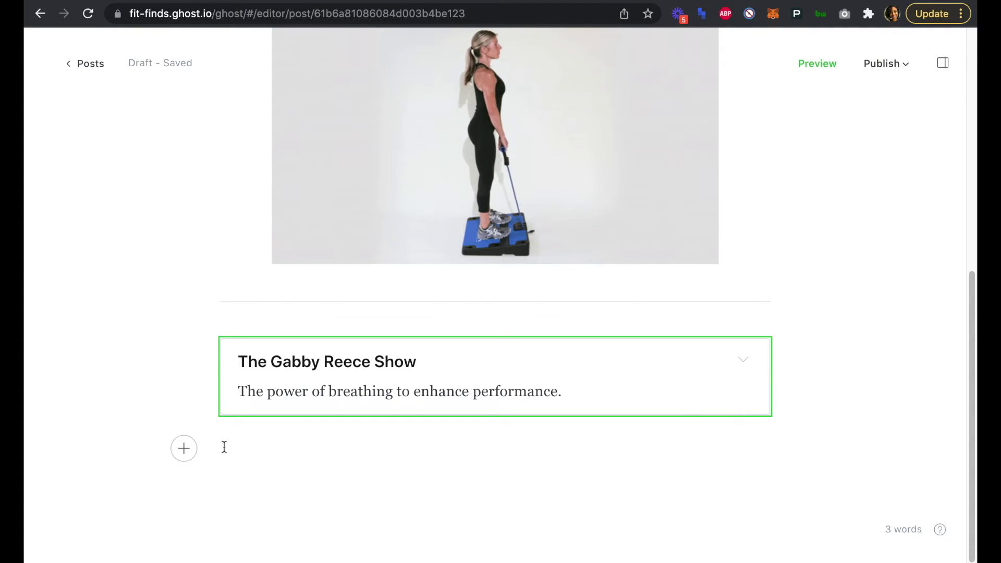
click(184, 449)
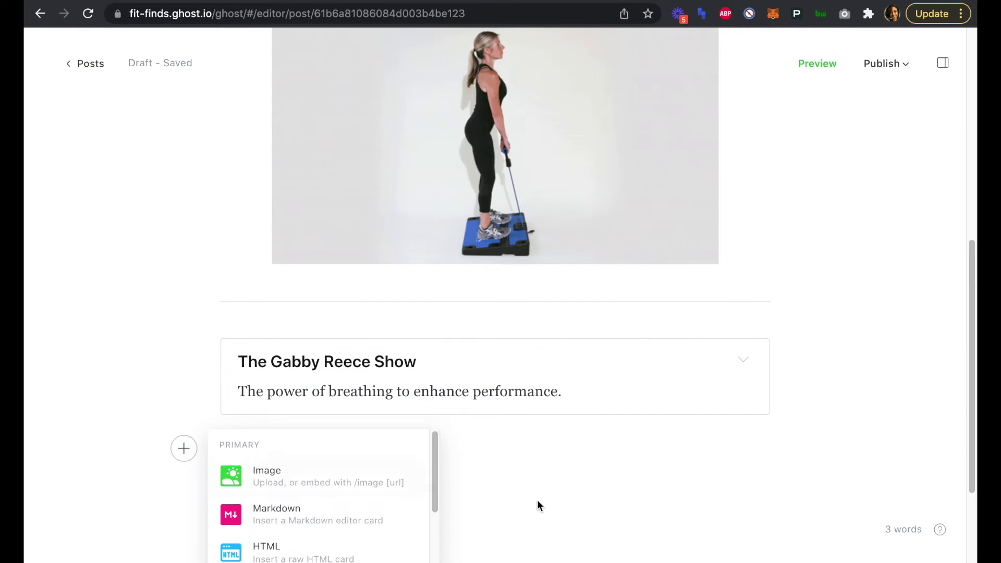
scroll(538, 500, down, 3)
scroll(364, 404, down, 3)
scroll(366, 405, down, 2)
scroll(365, 405, up, 5)
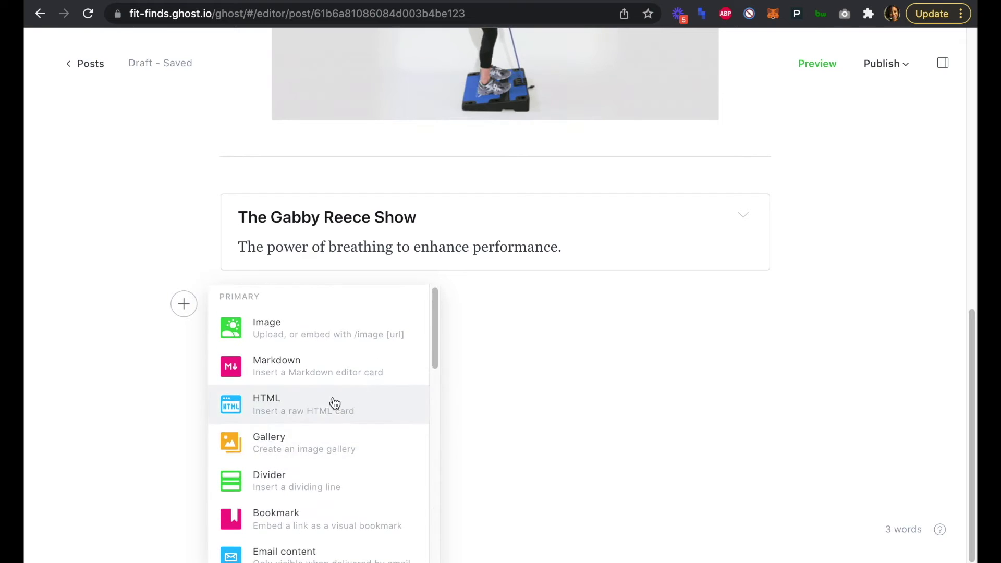
click(335, 404)
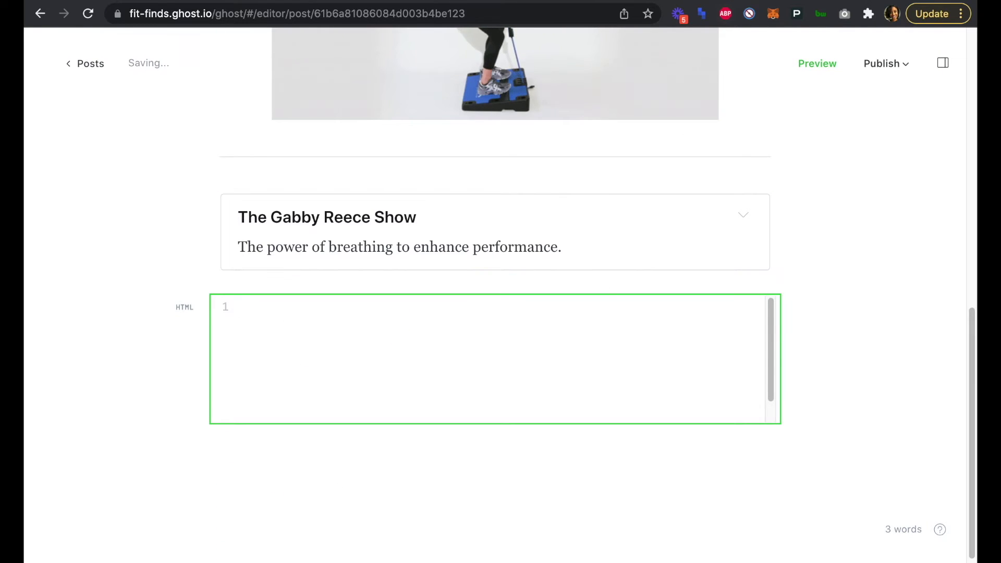
text(<iframe src="https://open.spotify.com/embed/episode/0ANB6DtSAf4hlfff4zuw65?utm_source=generator" width="100%" height="232" frameBorder="0" allowfullscreen="" allow="autoplay; clipboard-write; encrypted-media; fullscreen; picture-in-picture"></iframe>)
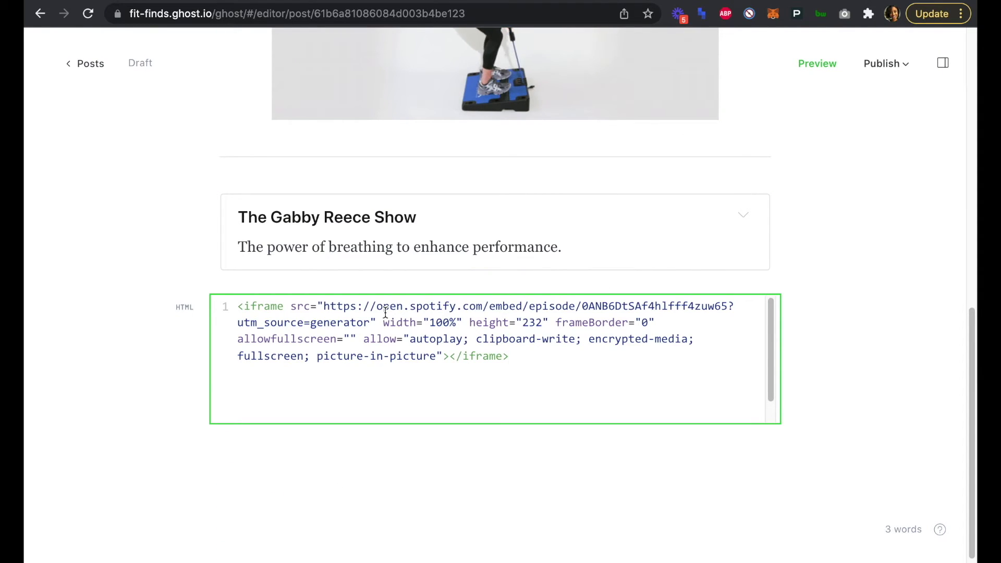
click(826, 266)
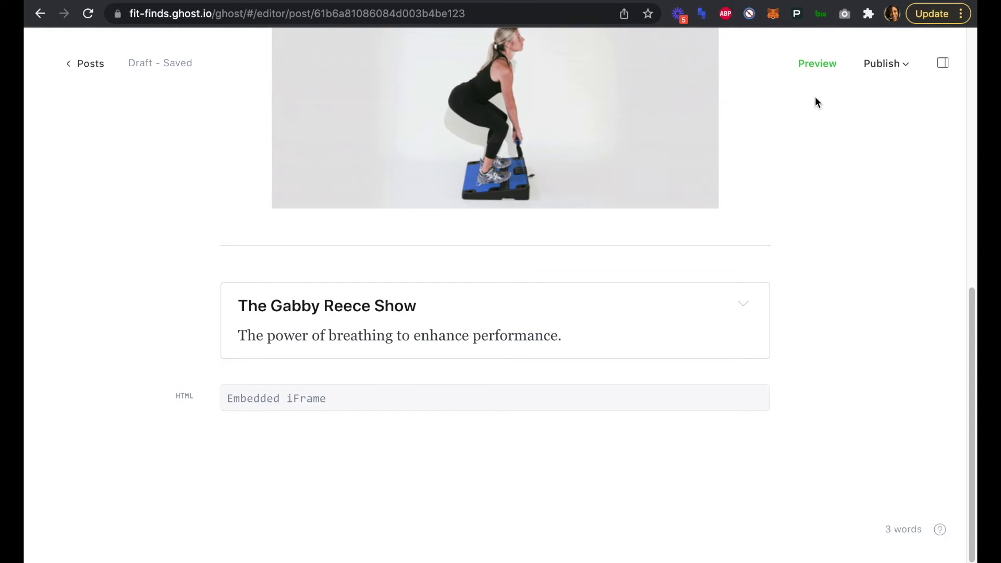
Preview the post, expanding and collapsing the Coba Board toggle, then return to the editor
click(816, 65)
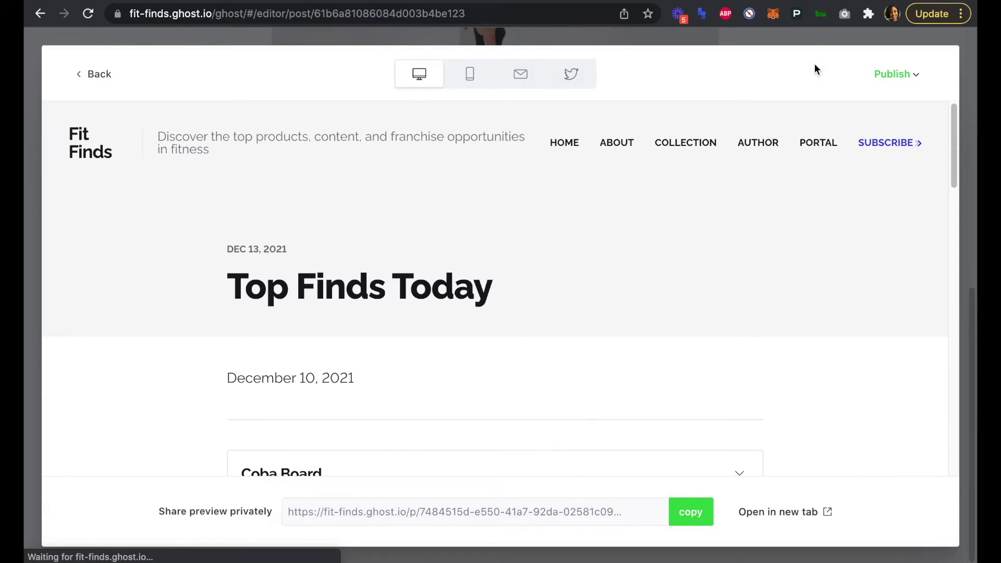
scroll(555, 344, down, 6)
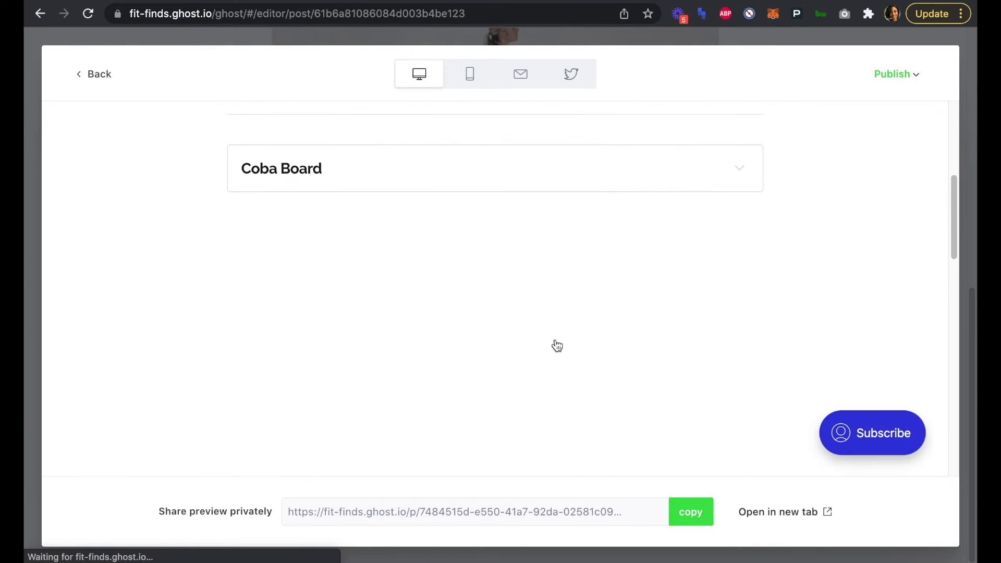
scroll(396, 200, up, 6)
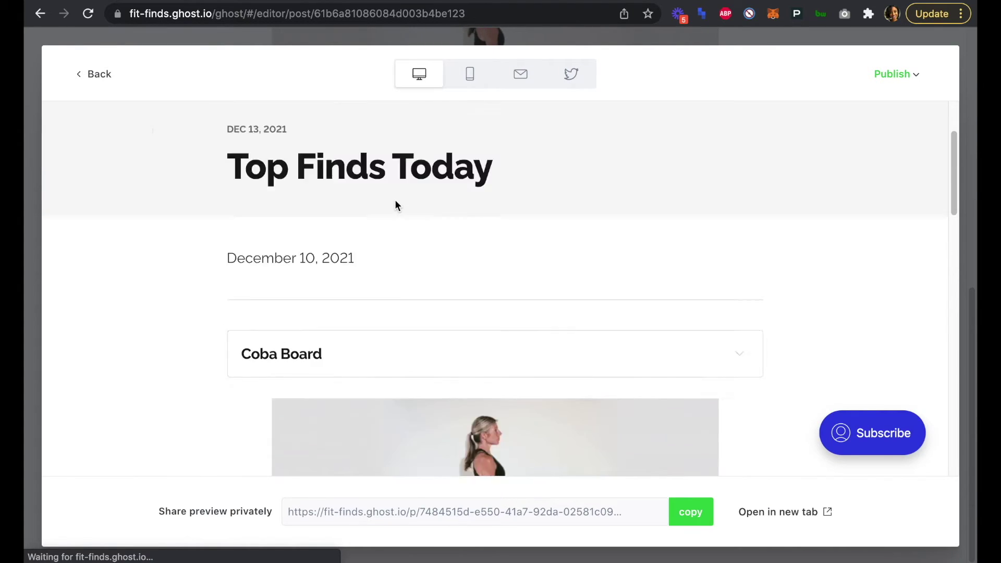
scroll(395, 205, down, 2)
scroll(395, 205, up, 2)
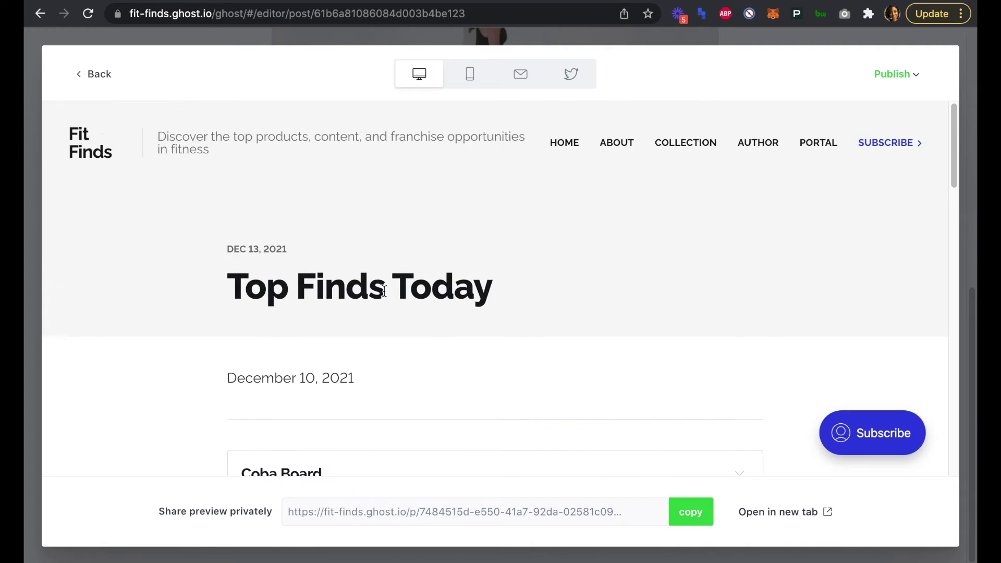
scroll(520, 291, down, 1)
scroll(519, 291, down, 5)
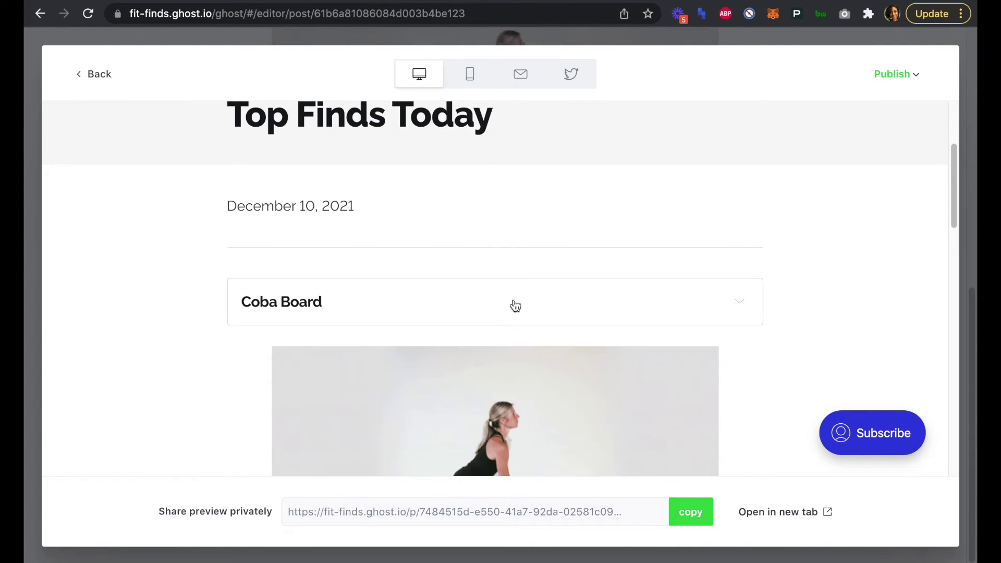
click(494, 298)
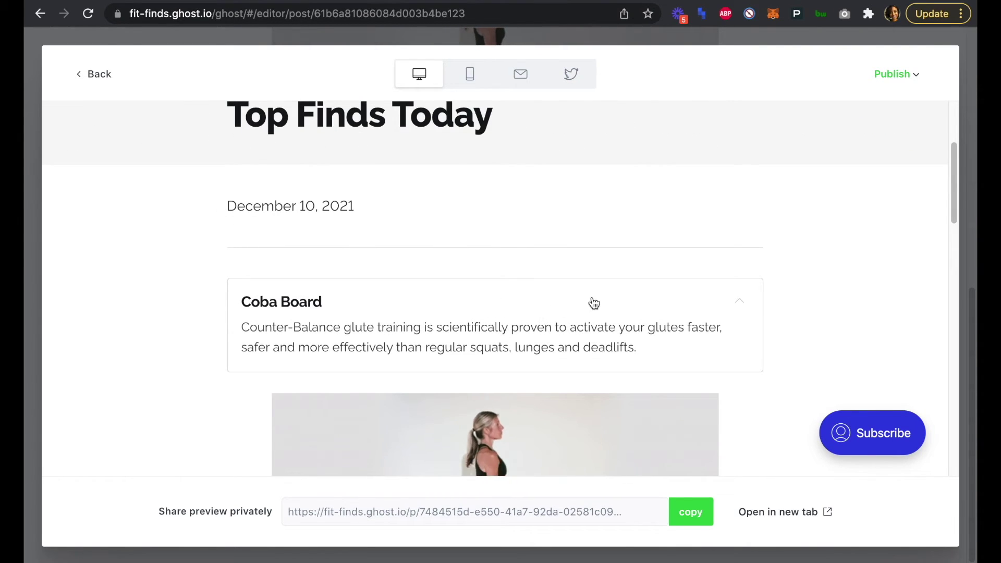
click(589, 308)
scroll(843, 311, down, 5)
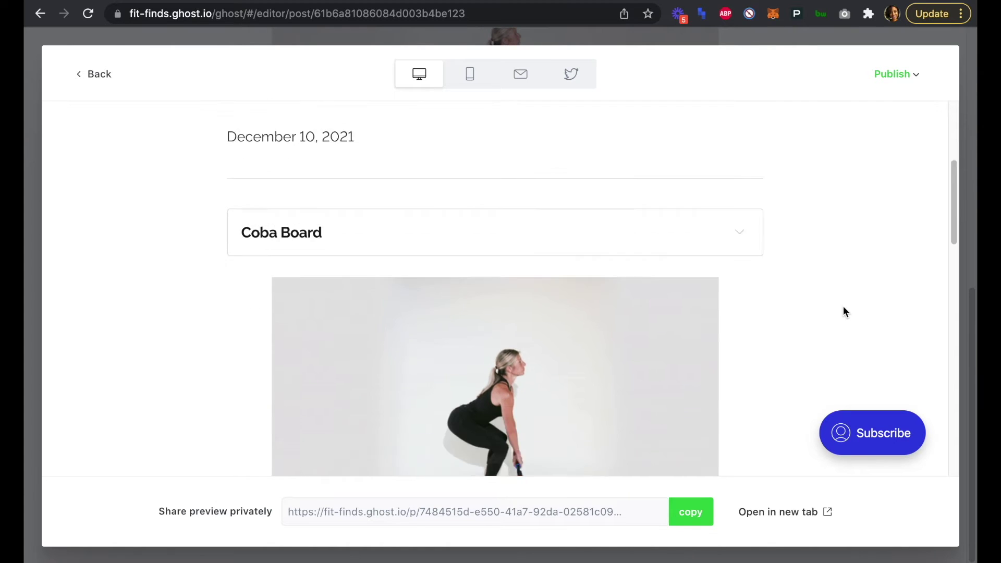
scroll(806, 291, down, 4)
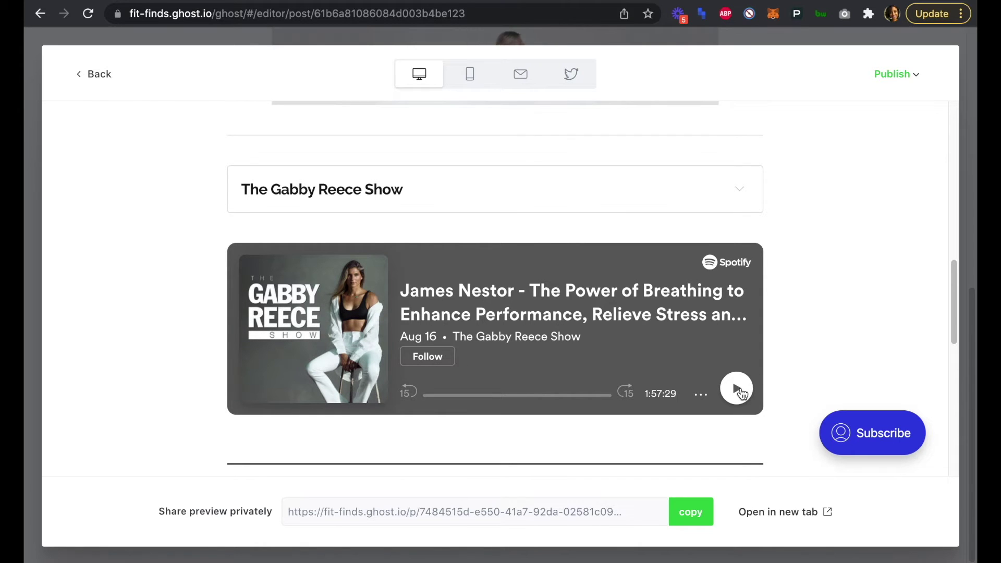
scroll(818, 310, down, 4)
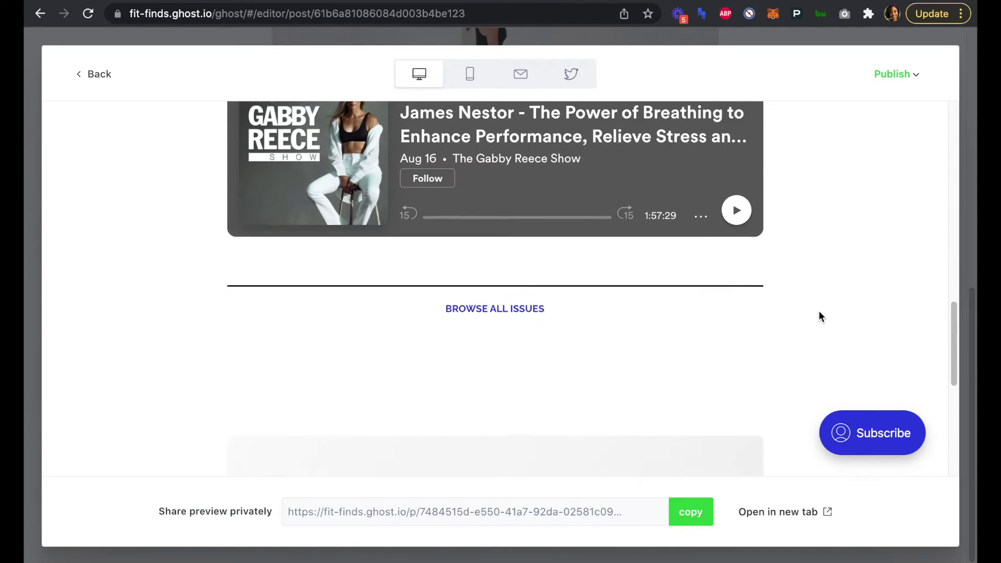
scroll(818, 311, up, 3)
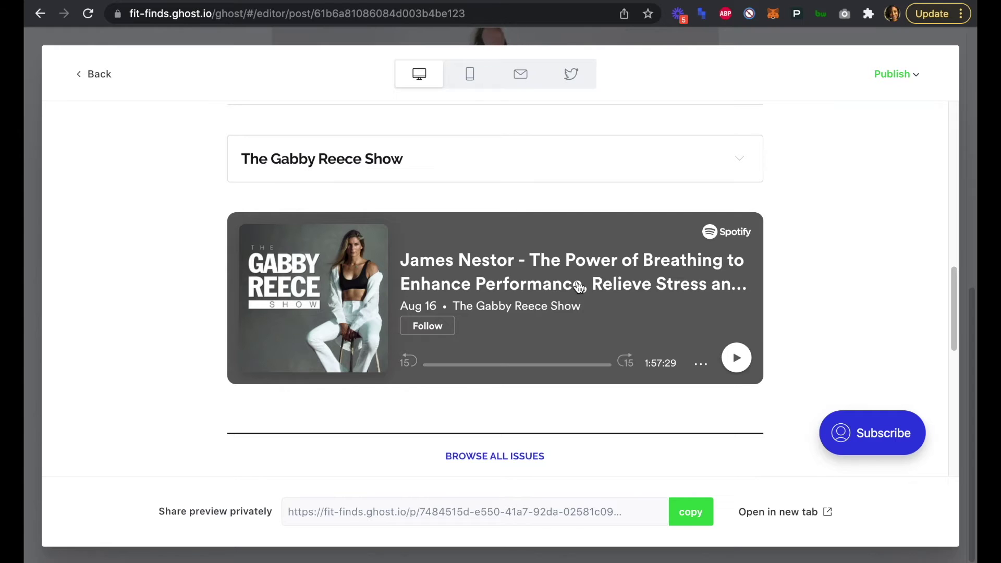
scroll(785, 177, up, 1)
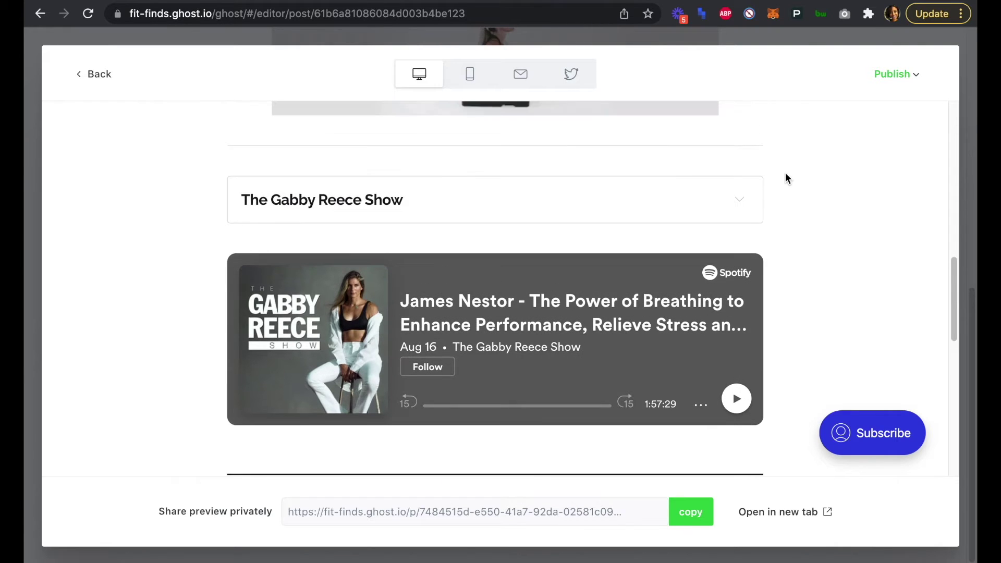
click(102, 76)
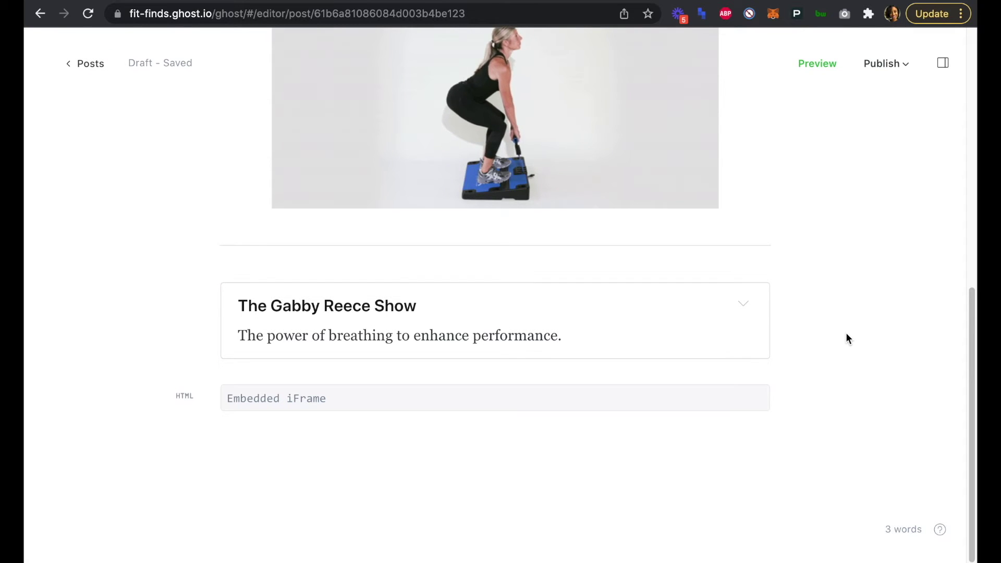
Insert a divider below the Spotify embed card using the / menu
click(322, 400)
click(554, 440)
text(/)
scroll(554, 440, down, 2)
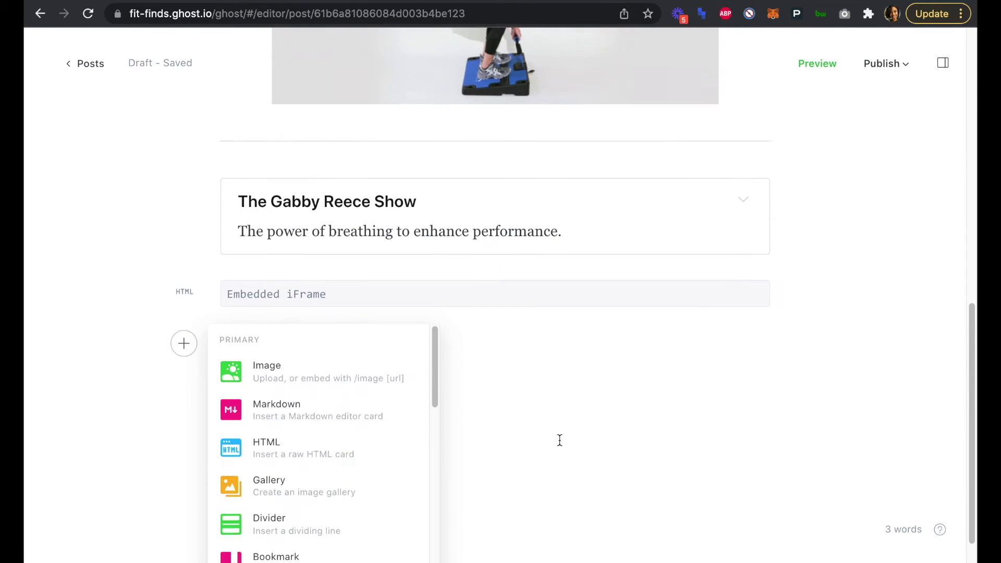
scroll(383, 440, down, 4)
scroll(383, 440, down, 4)
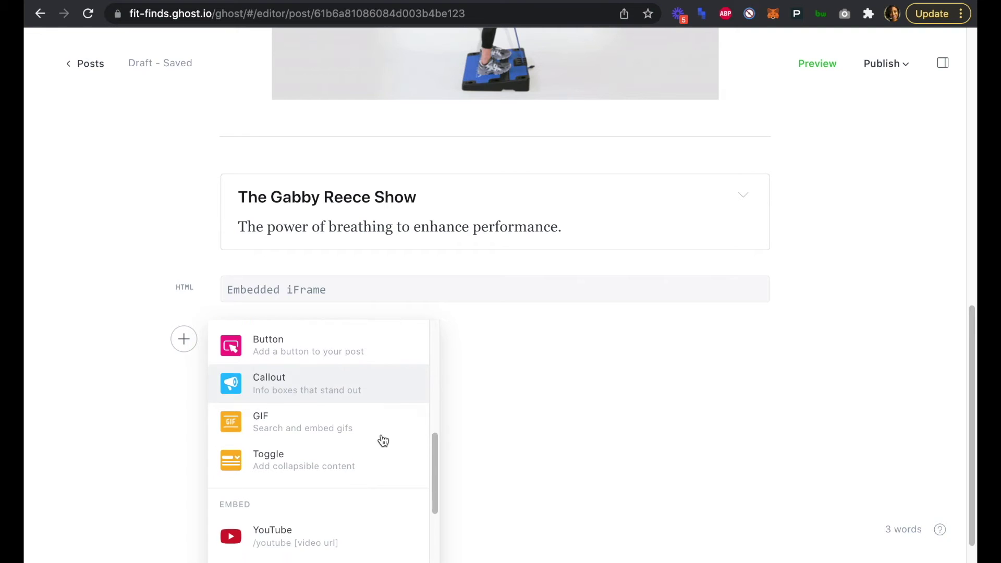
scroll(382, 440, up, 4)
scroll(338, 417, up, 1)
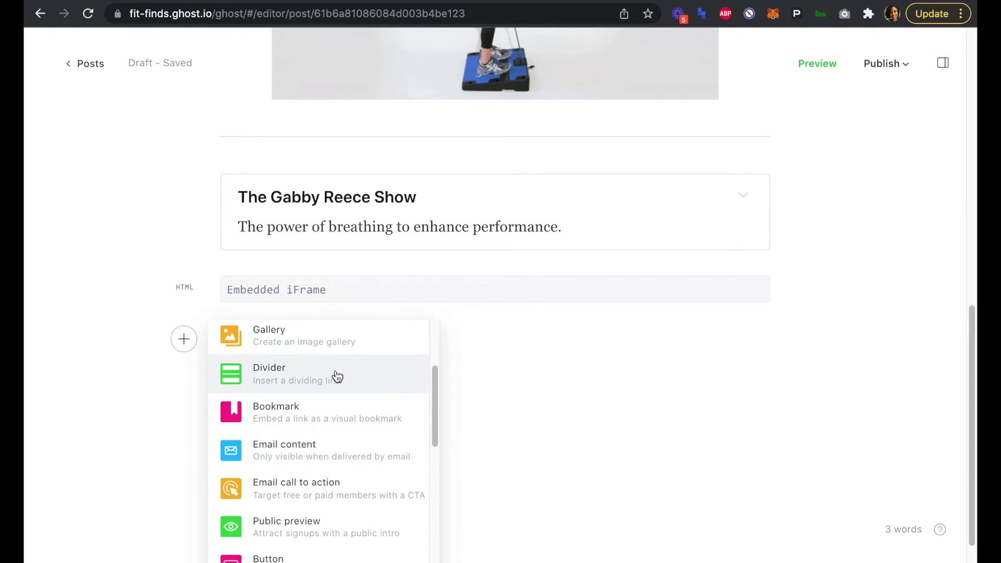
click(362, 374)
Add an 'FS8' toggle reading 'Pilates and yoga full-body group training.'
click(666, 364)
click(228, 446)
click(183, 450)
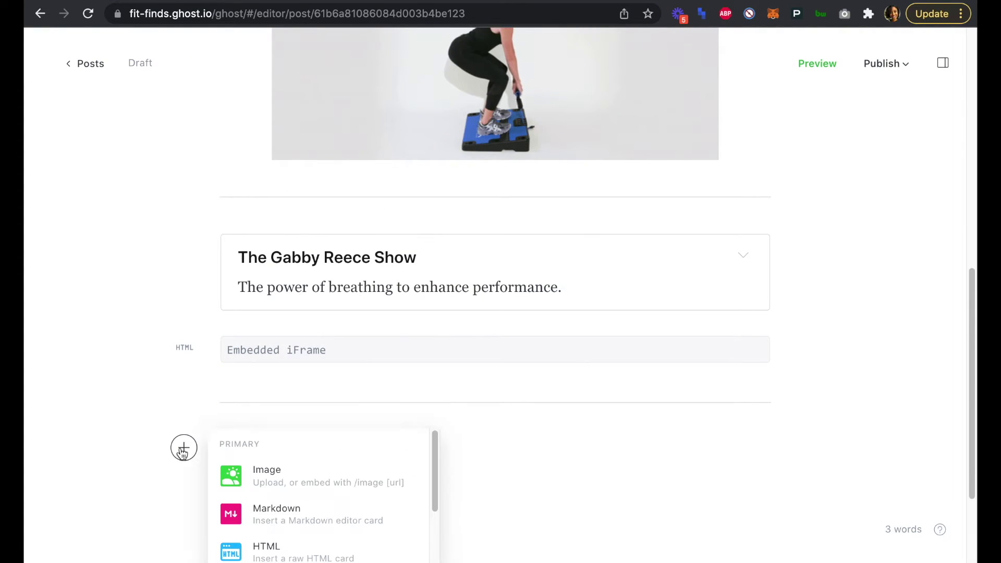
scroll(845, 412, down, 2)
scroll(741, 404, down, 1)
scroll(279, 353, down, 5)
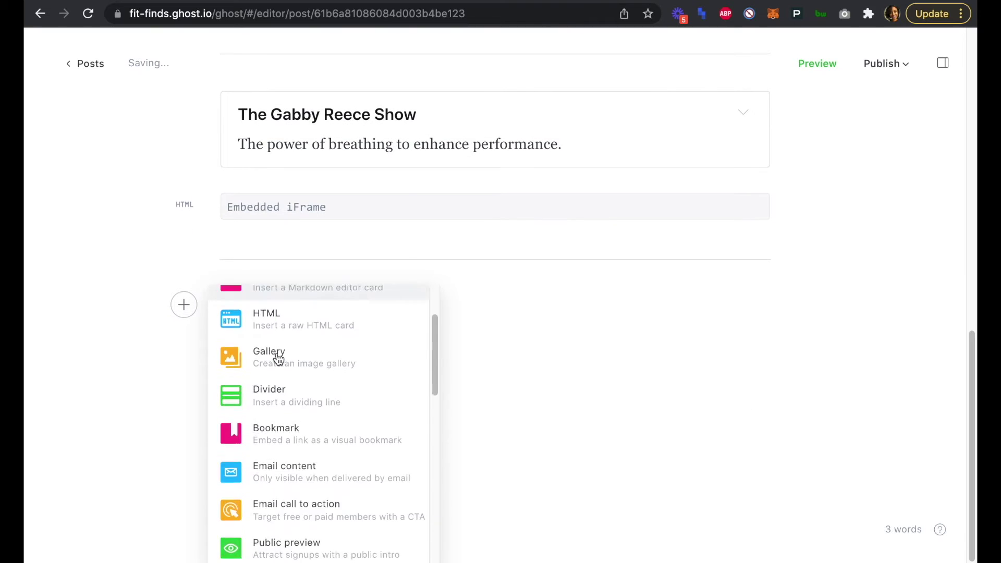
click(280, 333)
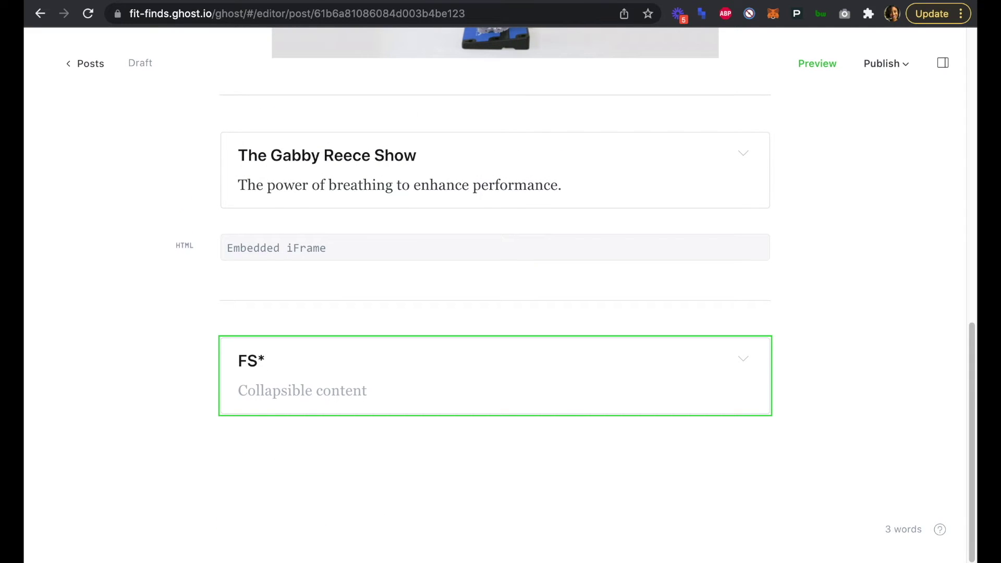
click(297, 400)
text(P)
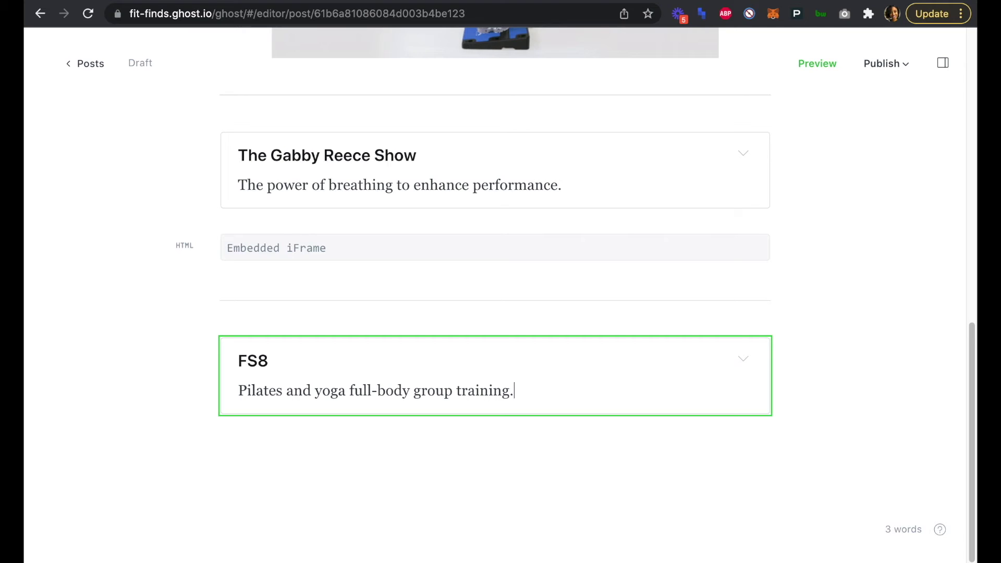
click(323, 430)
Paste the group-workout photo below the FS8 toggle
click(184, 448)
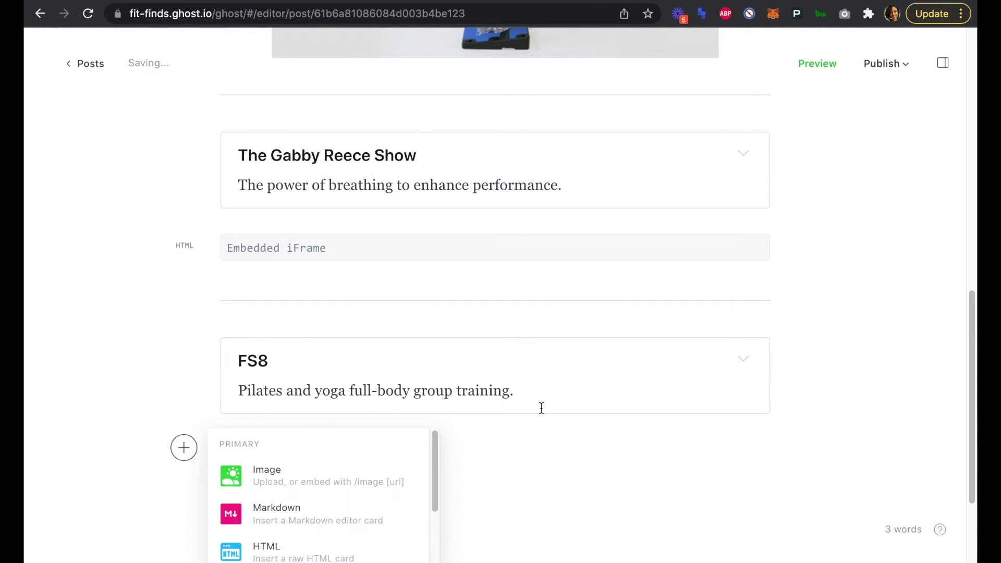
key(ctrl+v)
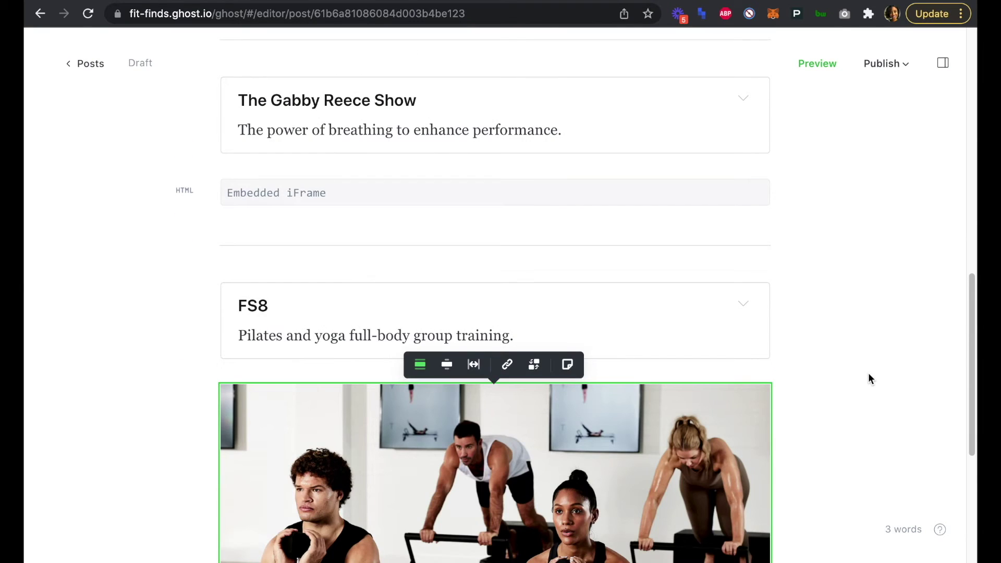
scroll(868, 373, up, 20)
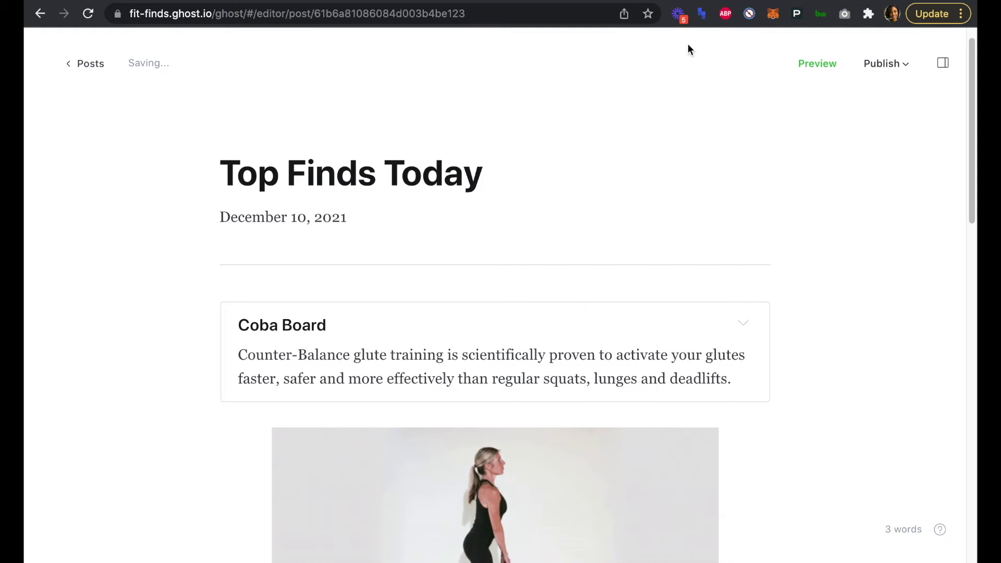
click(241, 324)
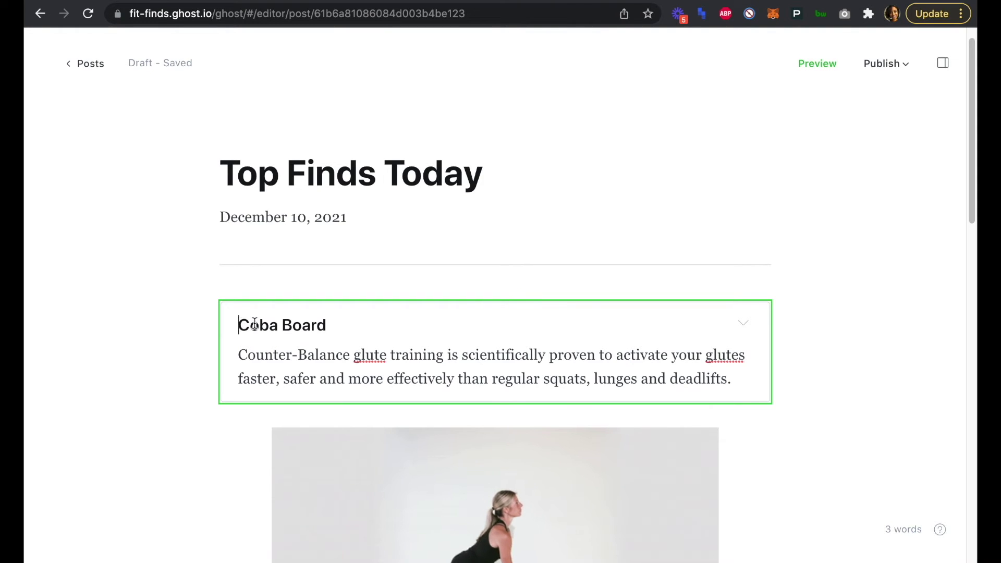
drag(240, 324, 339, 323)
click(310, 296)
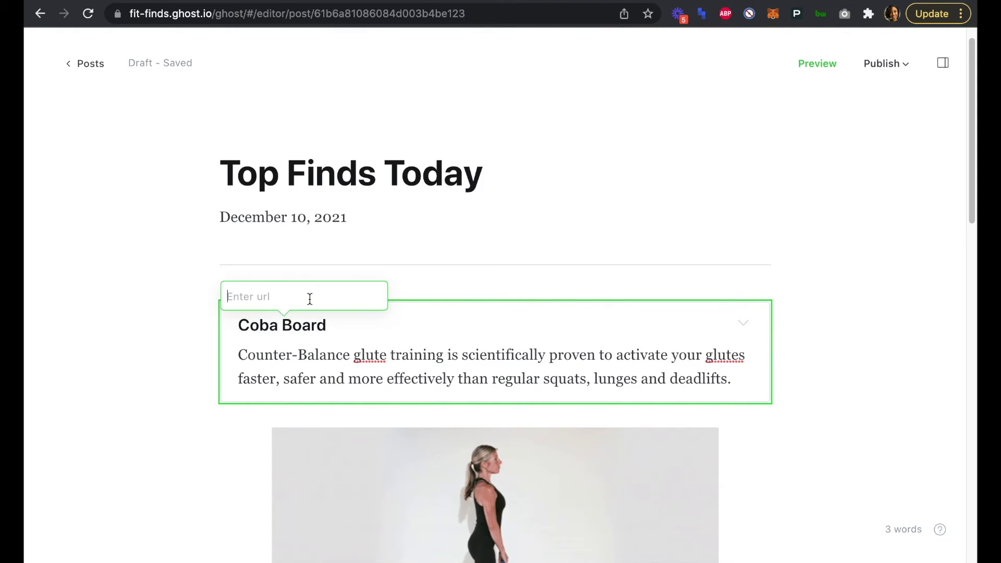
text(https://cobaboard.com)
key(Return)
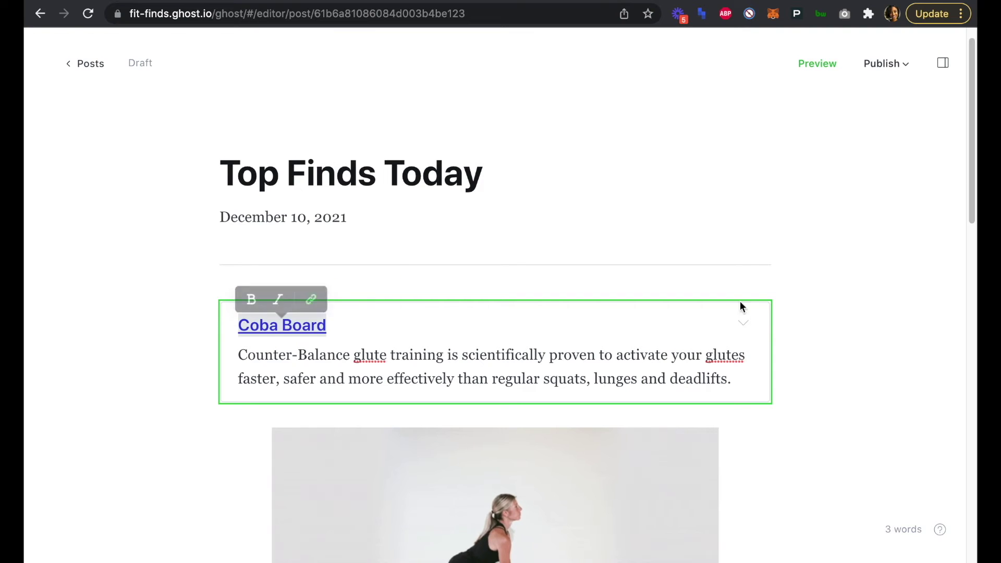
click(896, 336)
scroll(896, 337, down, 4)
click(599, 319)
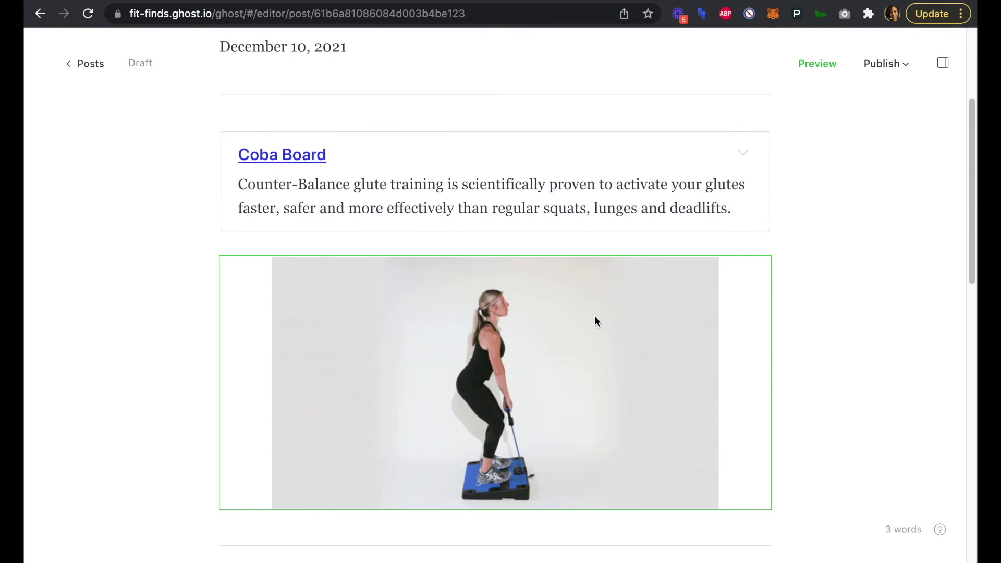
click(507, 237)
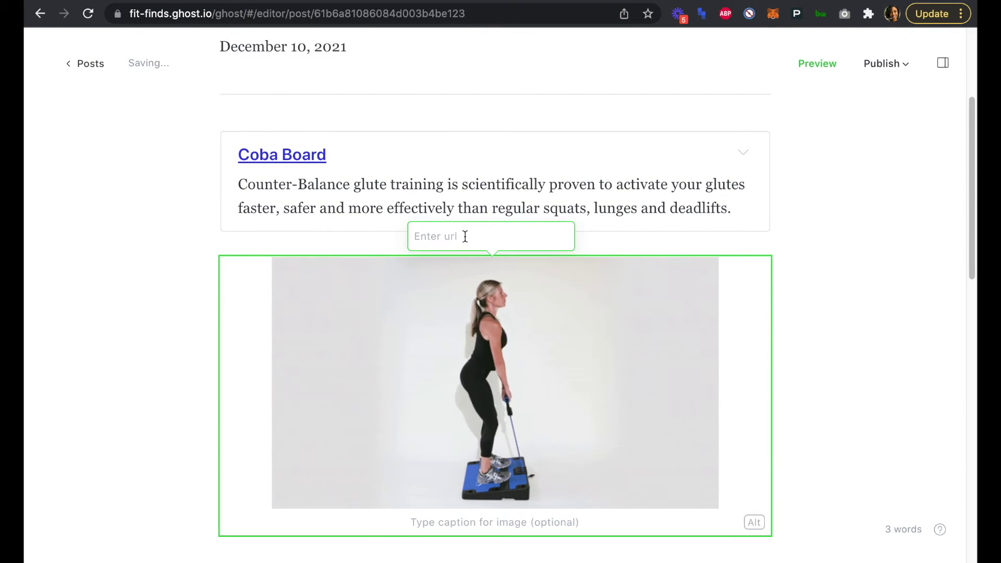
text(https://cobaboard.com/)
key(Return)
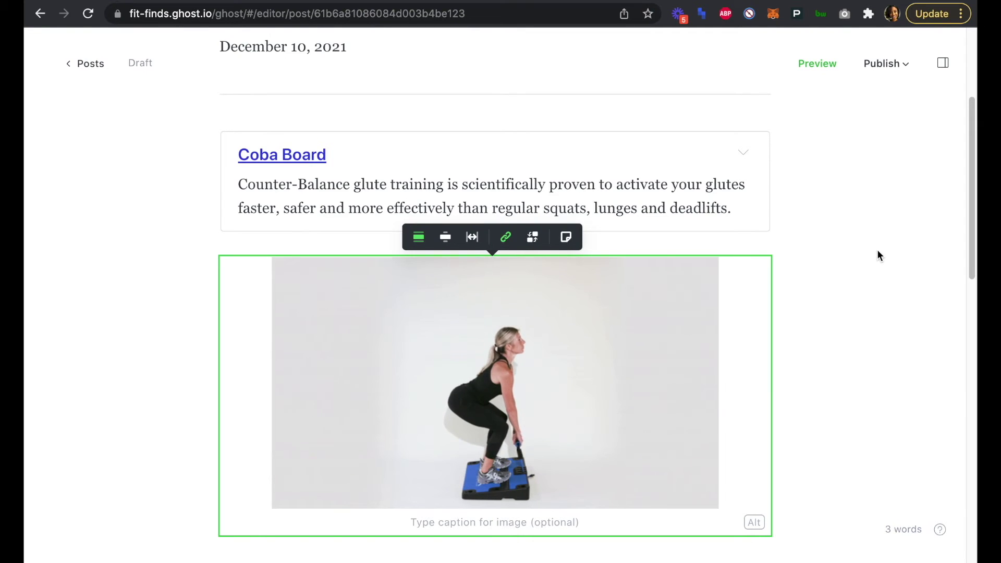
click(877, 250)
Link The Gabby Reece Show toggle title to the podcast's web address
scroll(877, 249, down, 5)
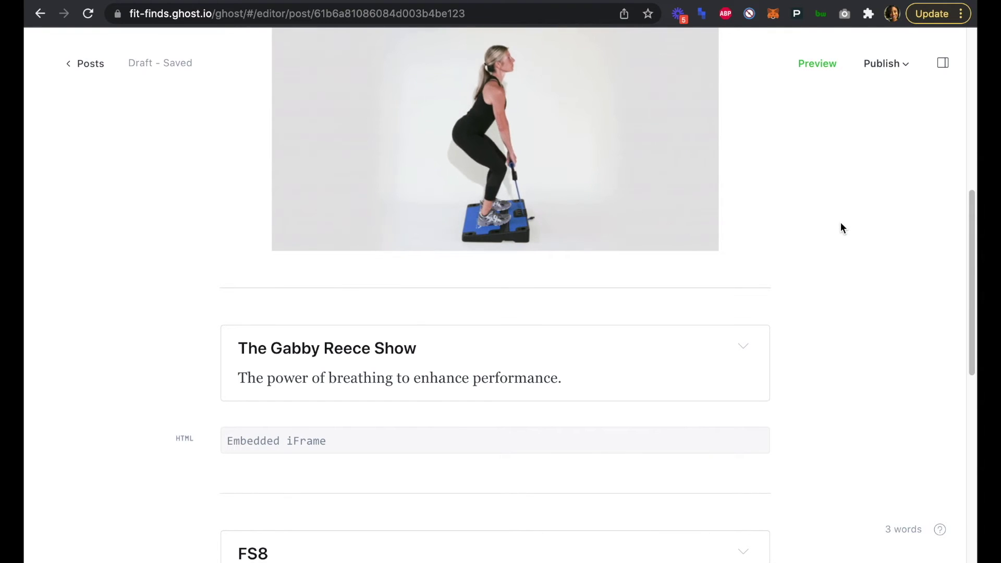
triple_click(360, 348)
click(357, 322)
key(ctrl+v)
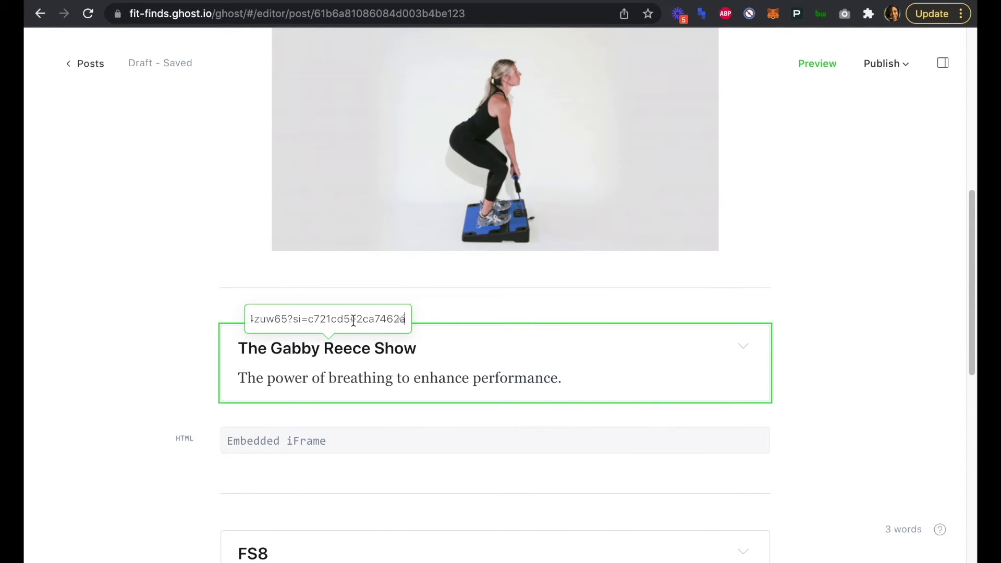
key(Return)
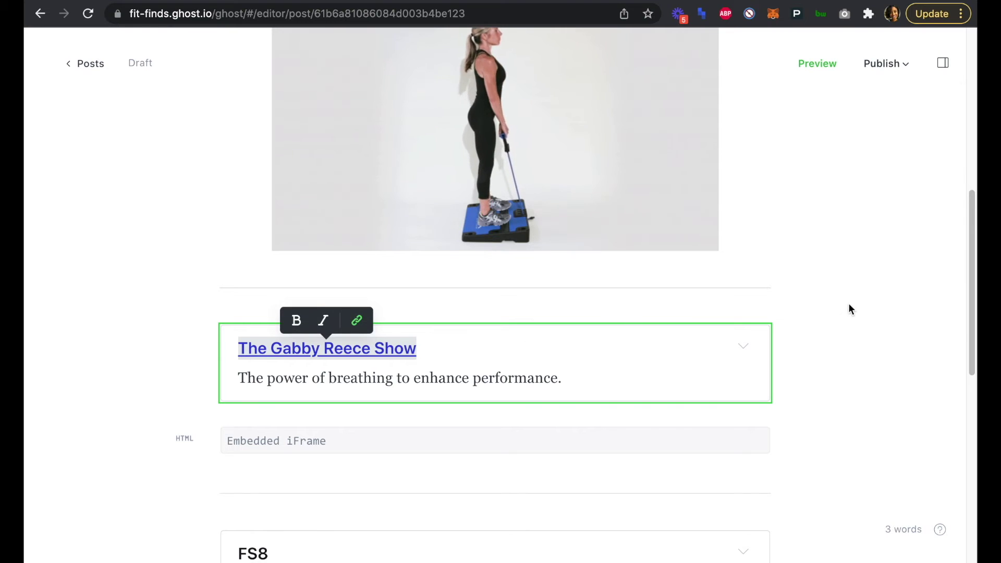
click(363, 350)
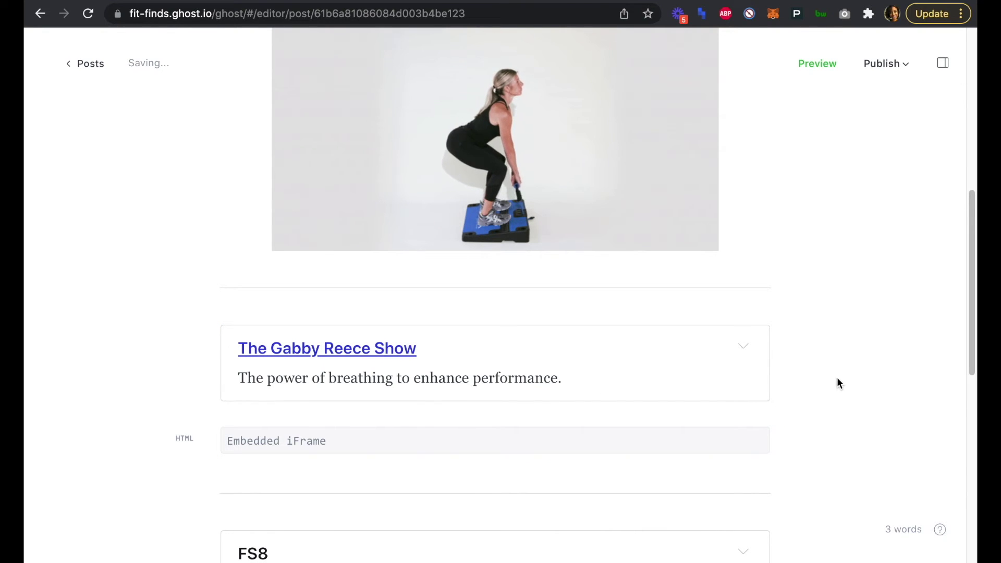
scroll(875, 358, down, 7)
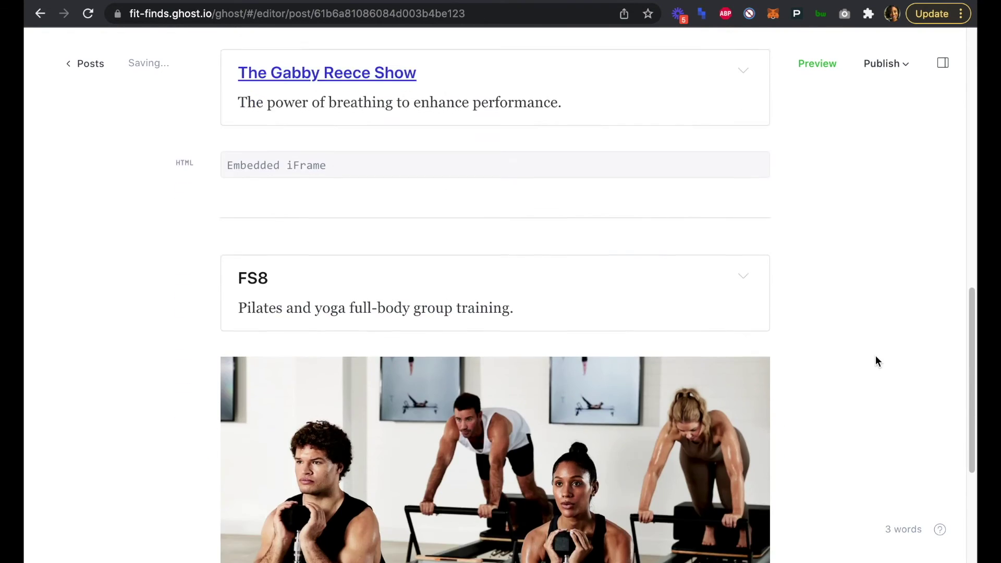
scroll(875, 360, down, 3)
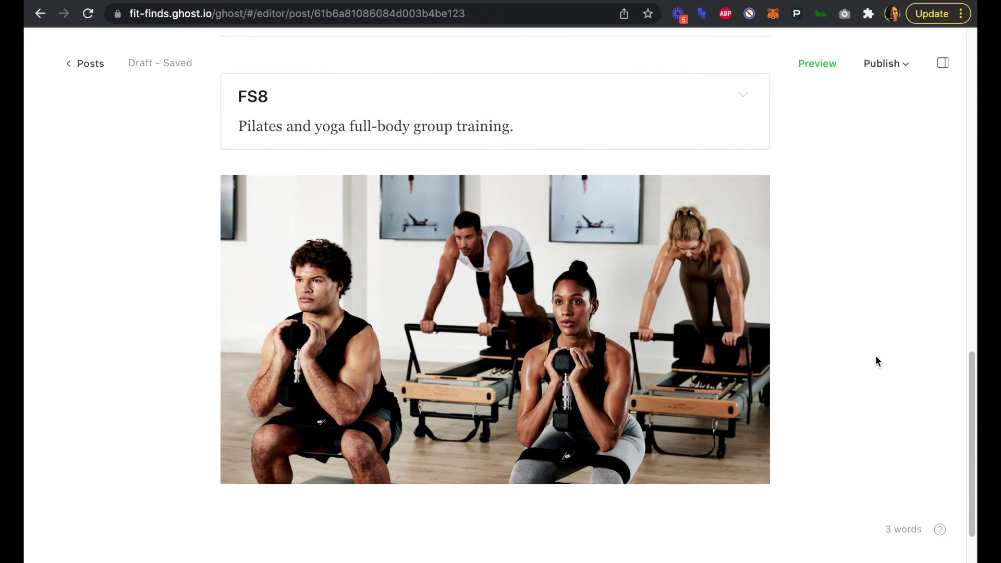
scroll(874, 355, up, 1)
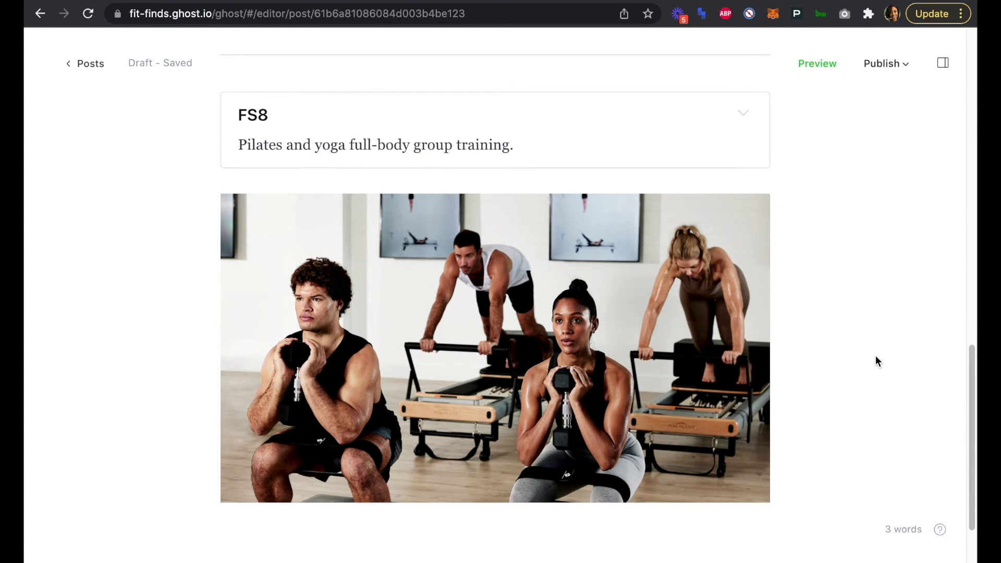
double_click(287, 115)
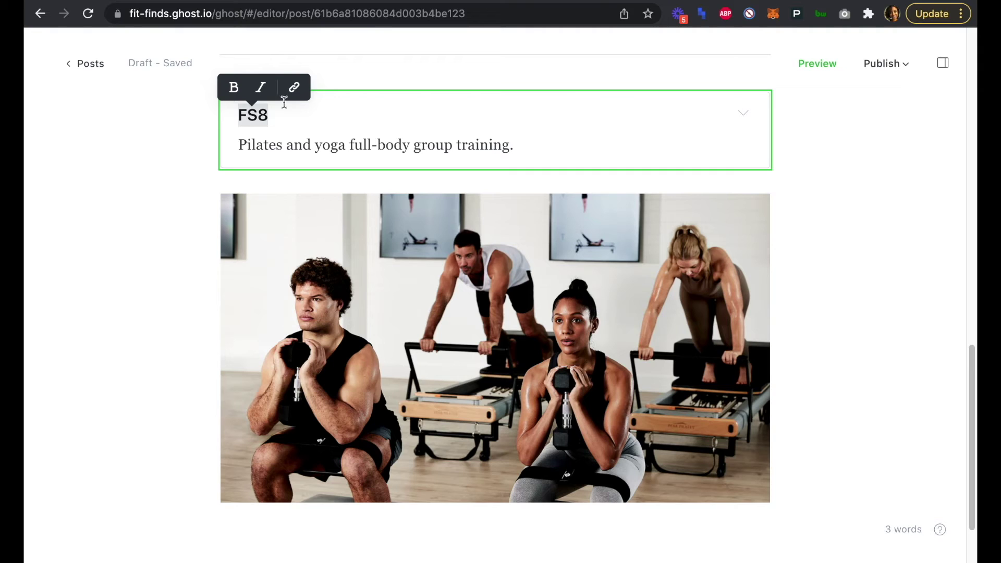
click(295, 88)
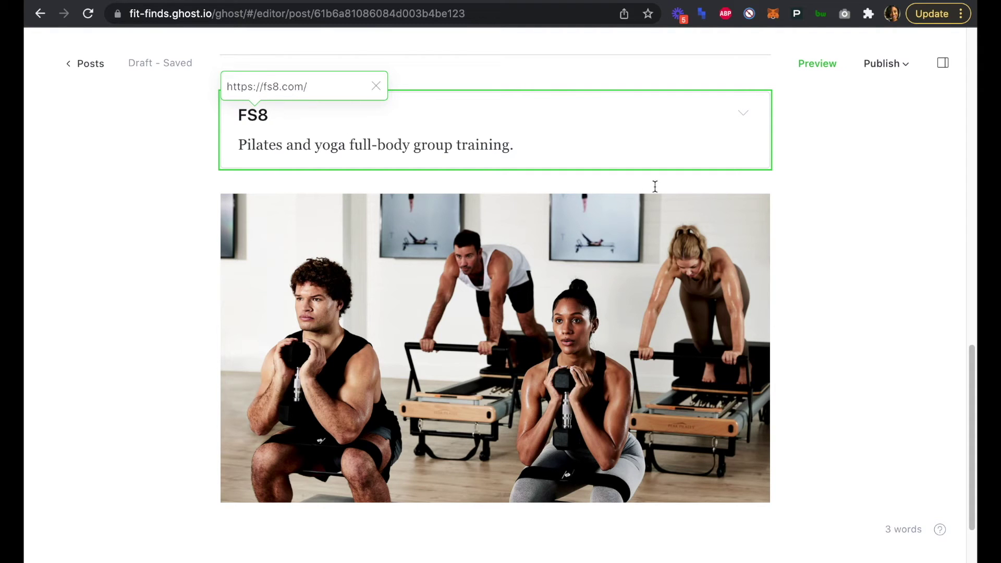
key(Return)
click(489, 316)
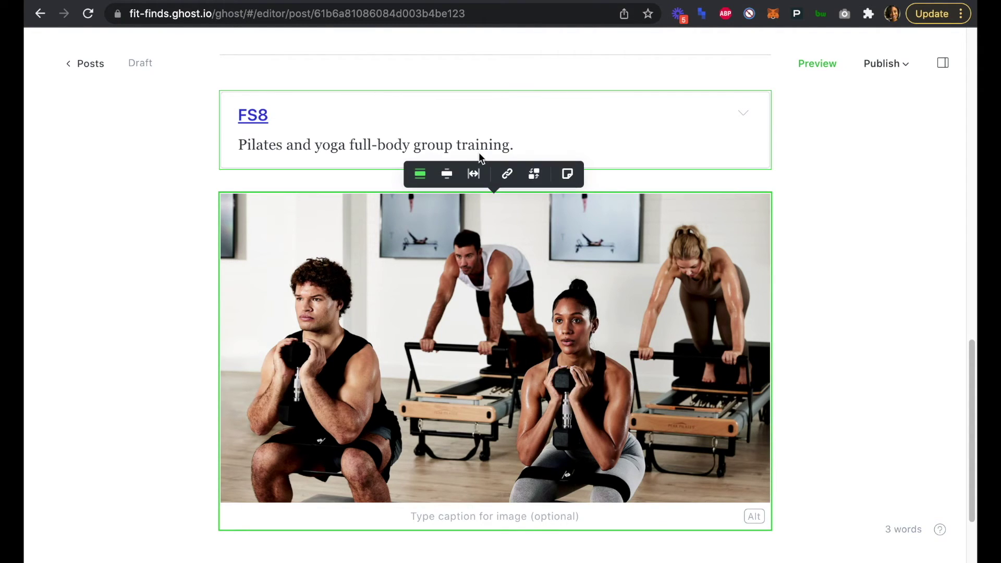
click(507, 174)
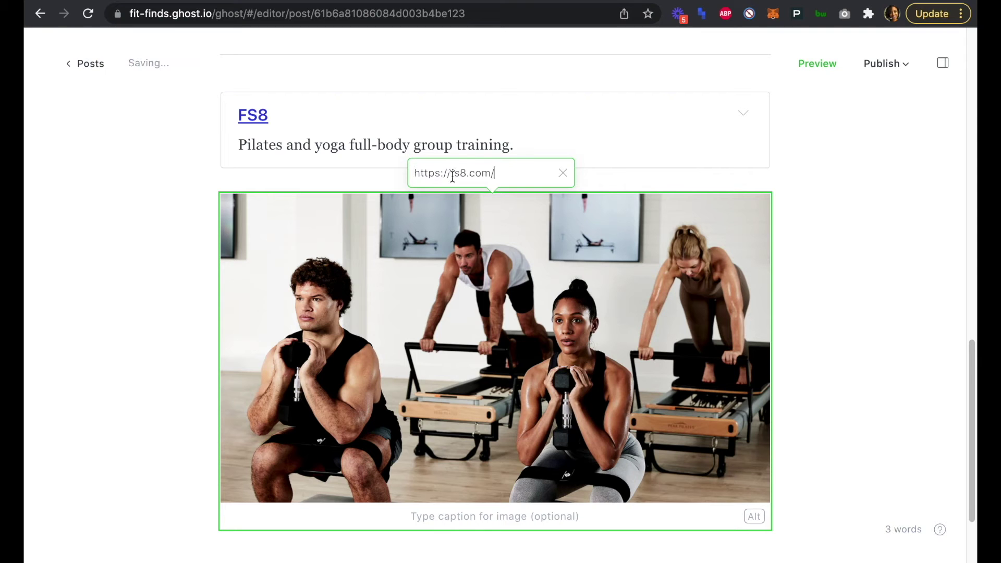
key(Return)
scroll(864, 203, up, 10)
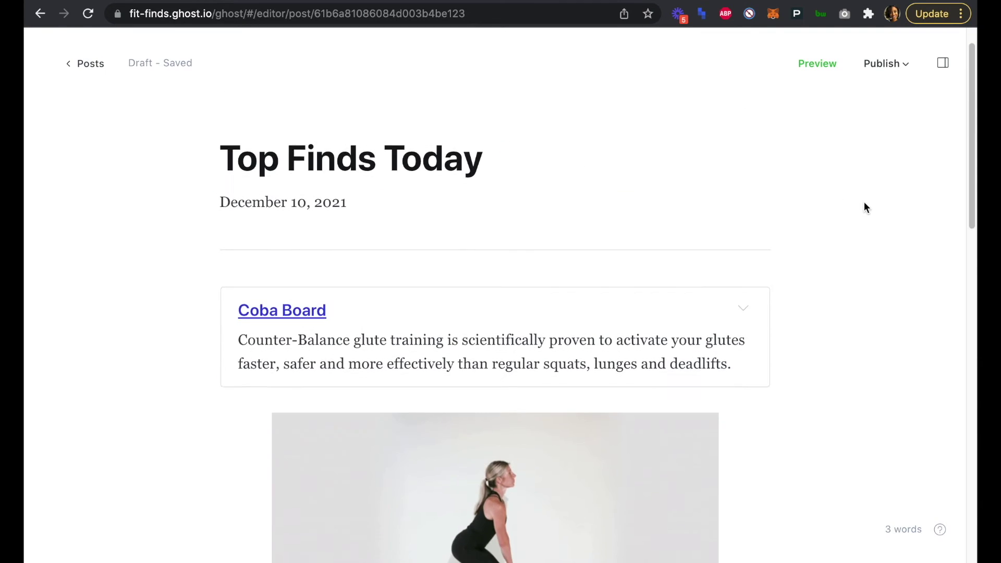
scroll(864, 203, down, 5)
scroll(864, 202, down, 13)
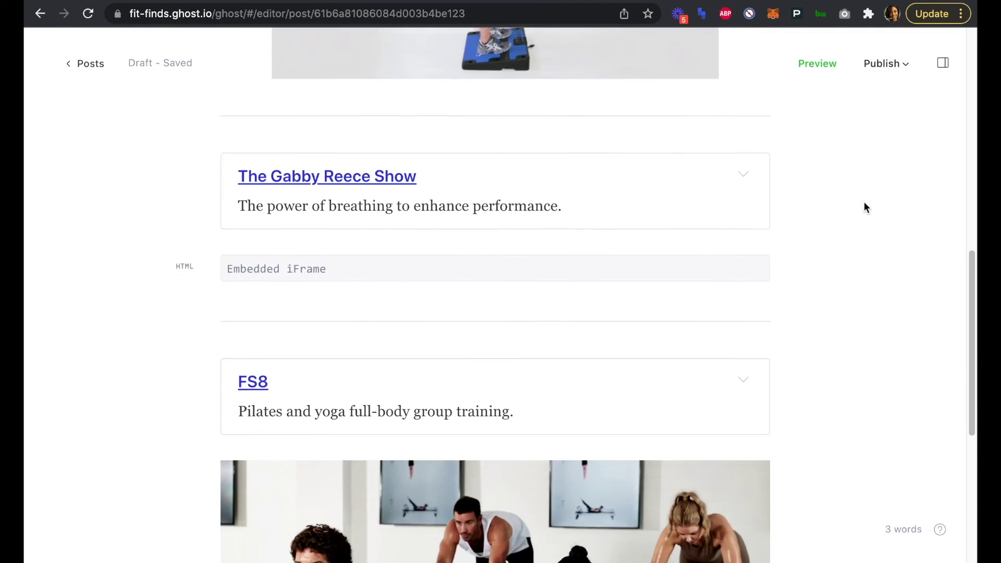
scroll(864, 202, up, 3)
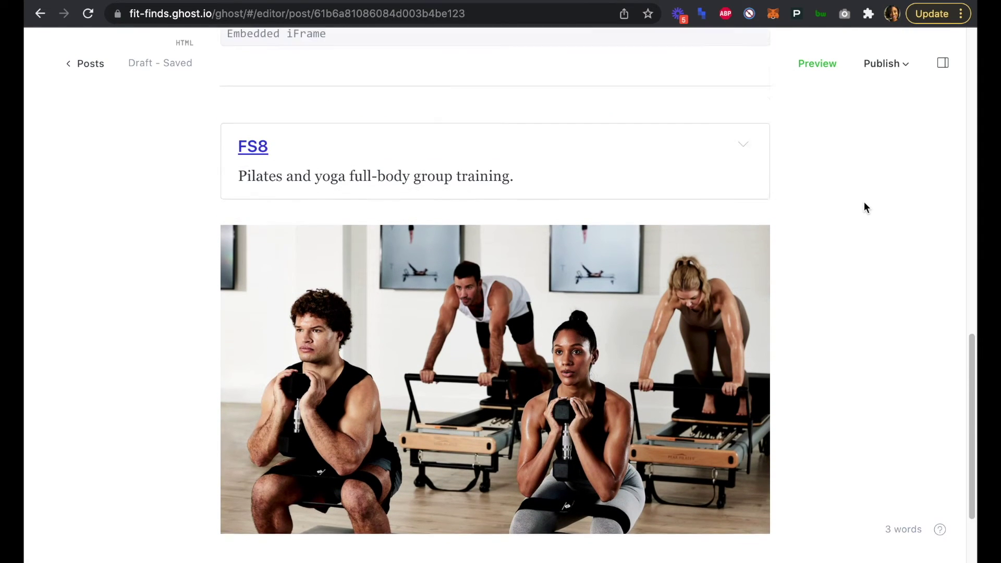
click(819, 62)
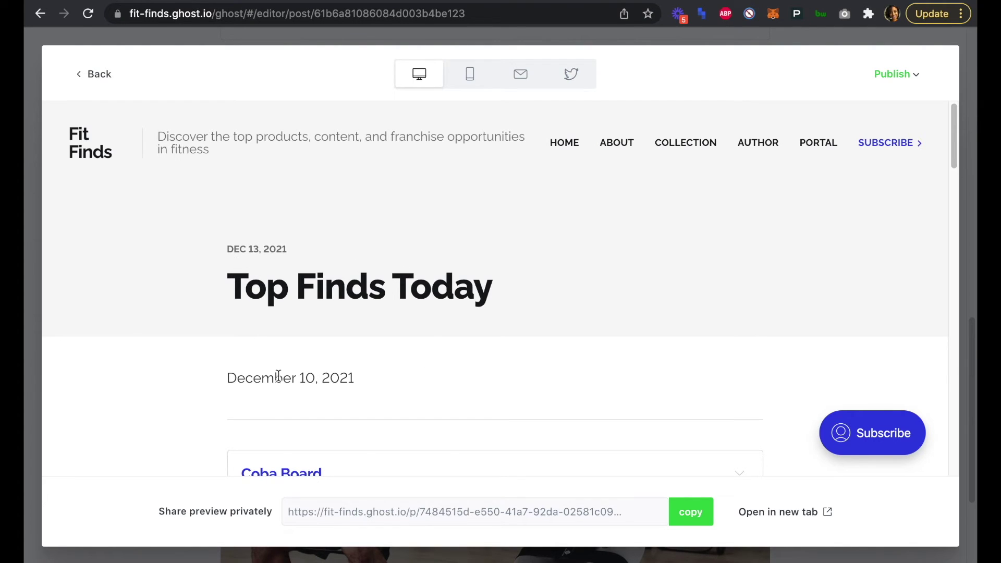
scroll(477, 388, down, 6)
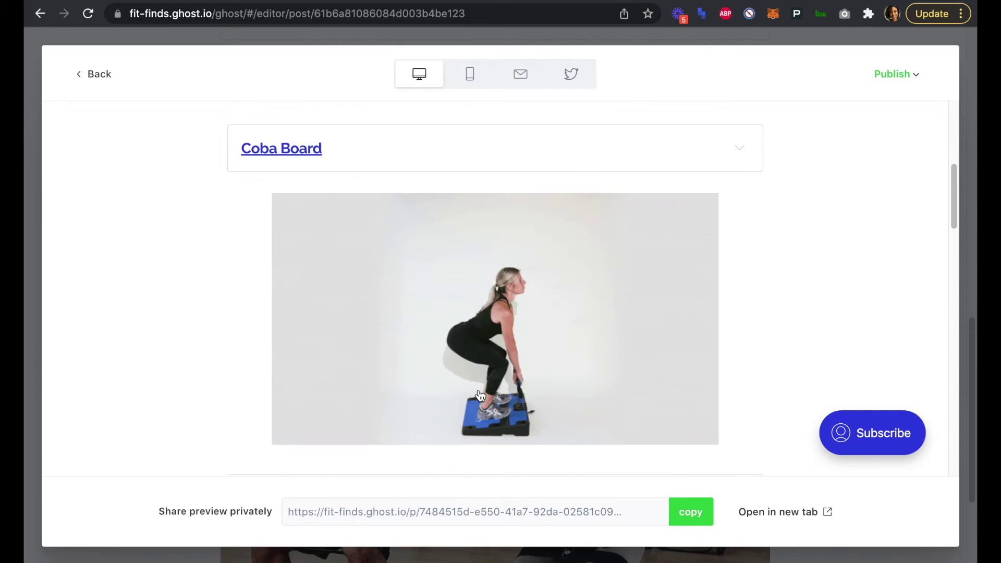
scroll(480, 383, down, 3)
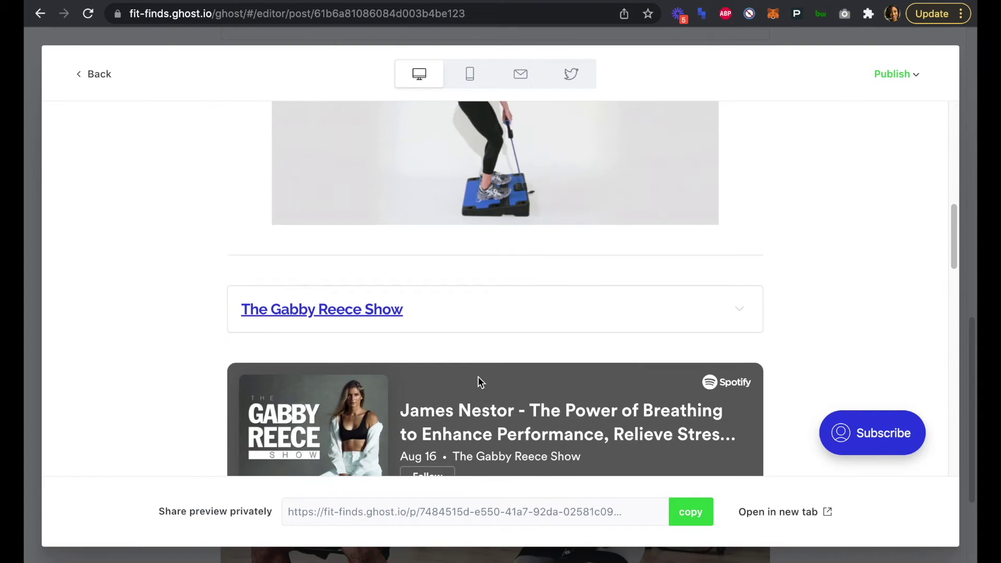
scroll(480, 383, up, 10)
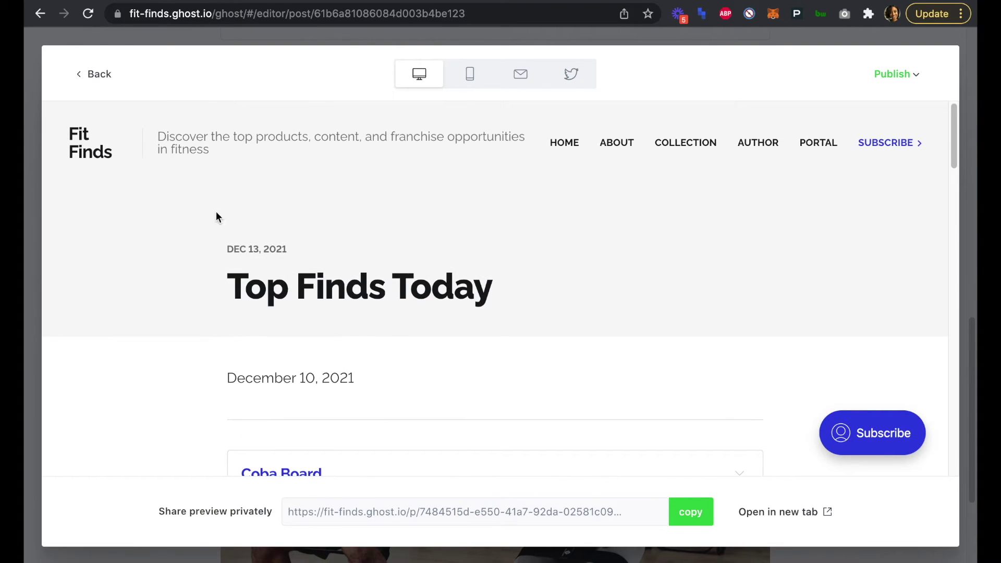
click(99, 73)
Change the post URL slug to end in 12-13-2021 in the post settings
scroll(393, 172, up, 5)
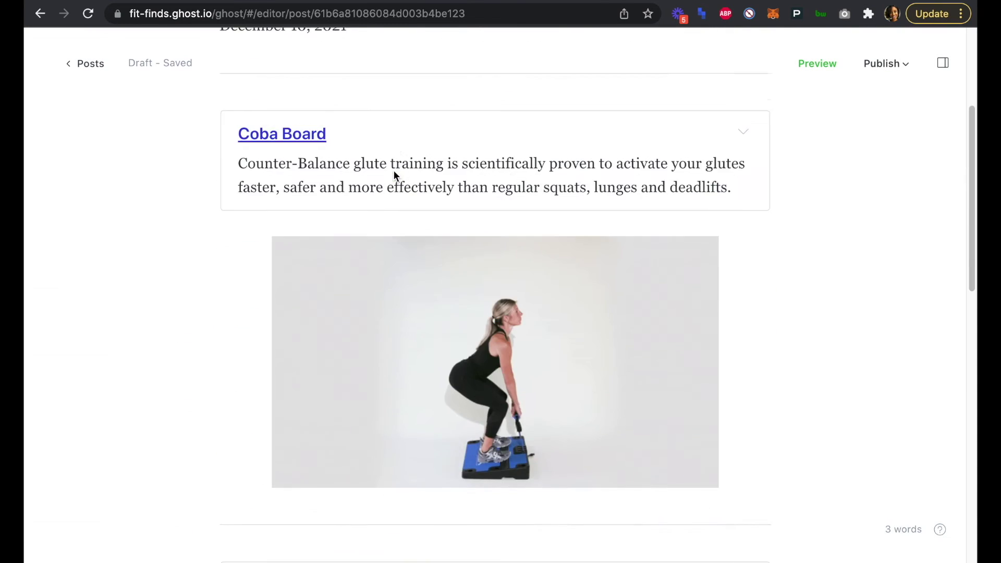
scroll(393, 170, up, 4)
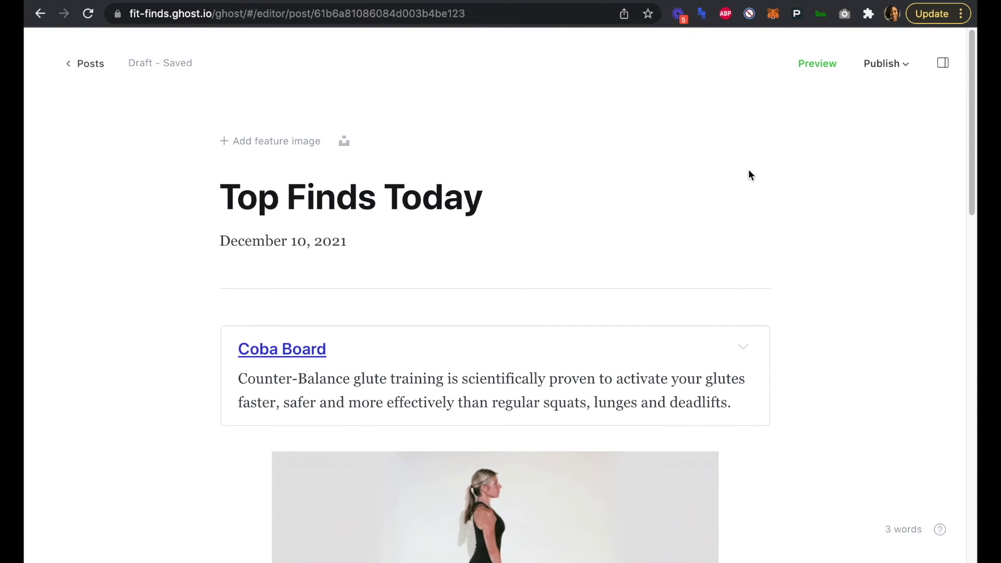
click(943, 63)
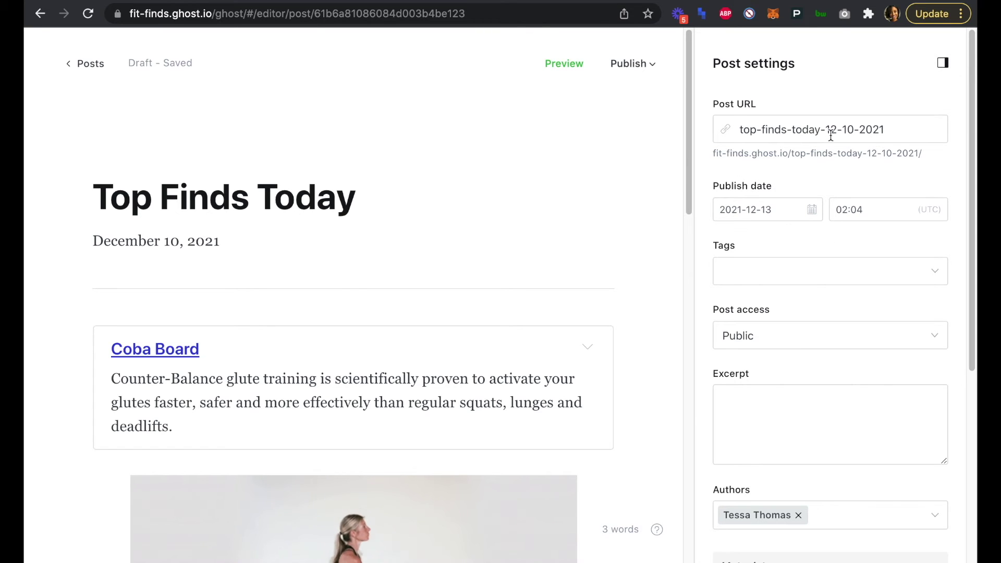
click(853, 128)
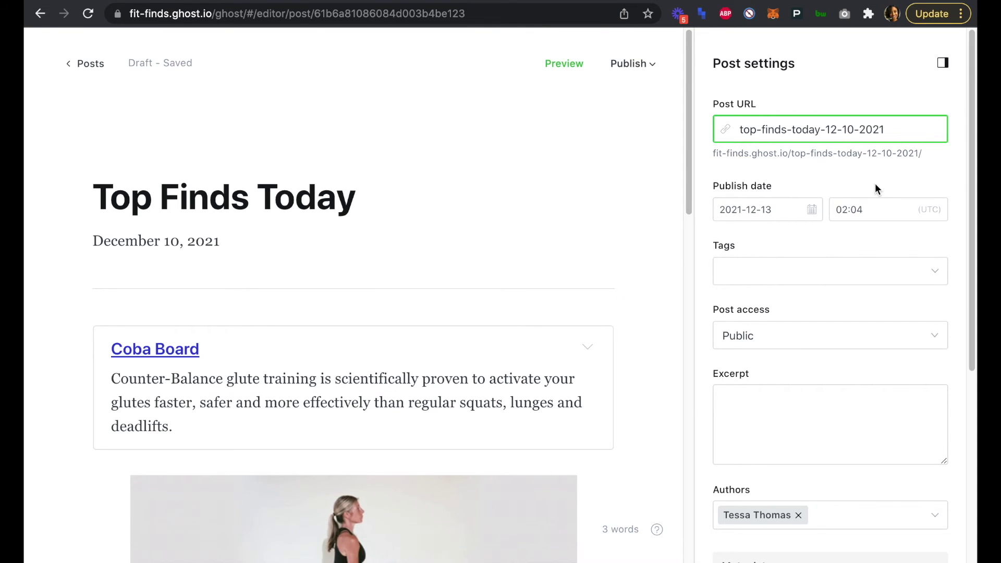
key(Delete)
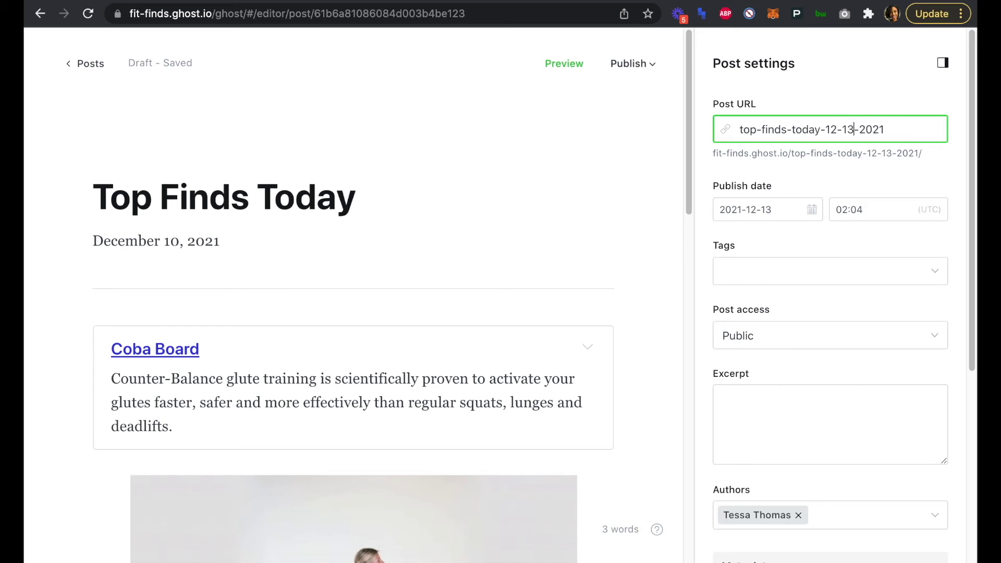
click(873, 186)
Delete the December 10, 2021 date line from the post body
scroll(886, 179, down, 3)
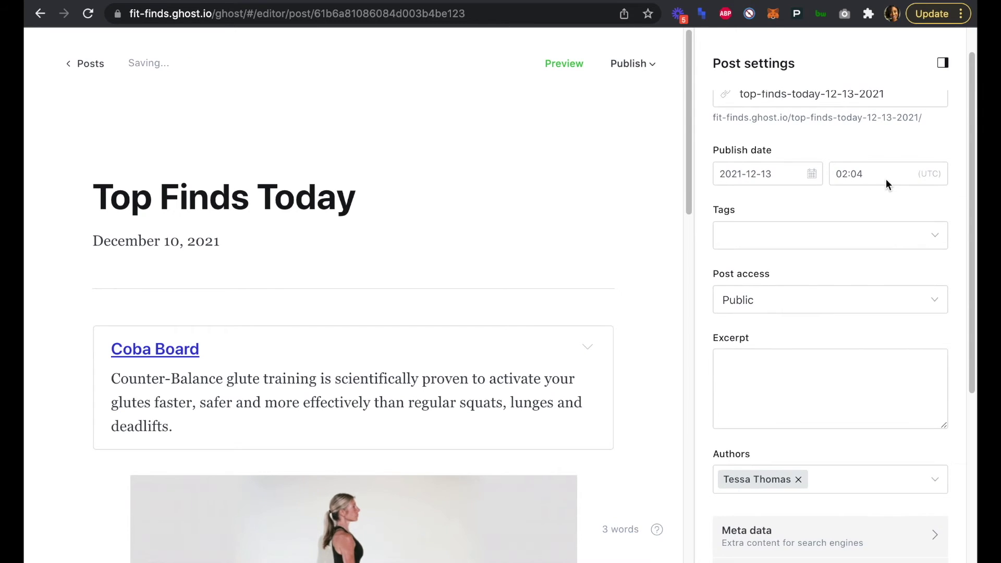
scroll(886, 179, up, 4)
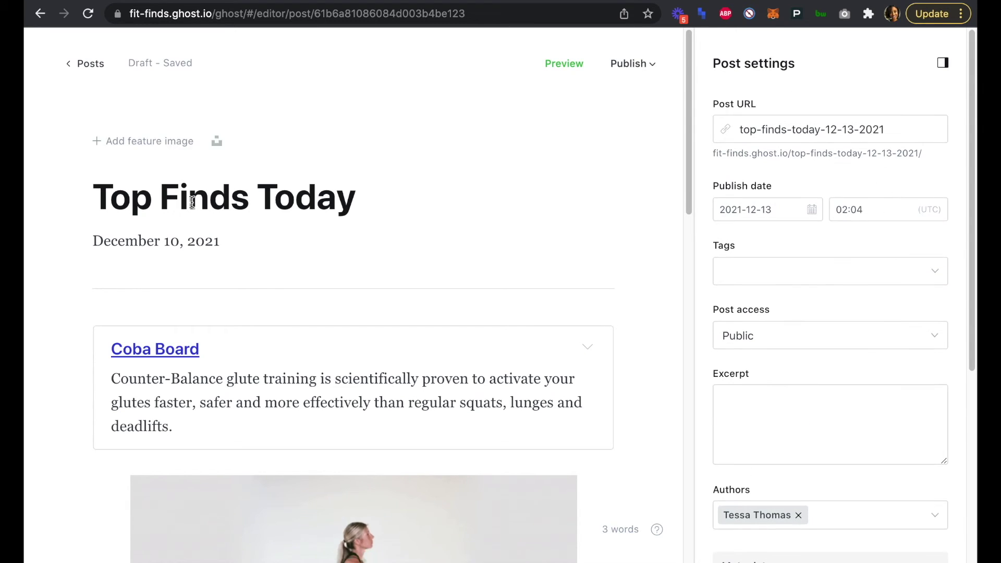
triple_click(179, 246)
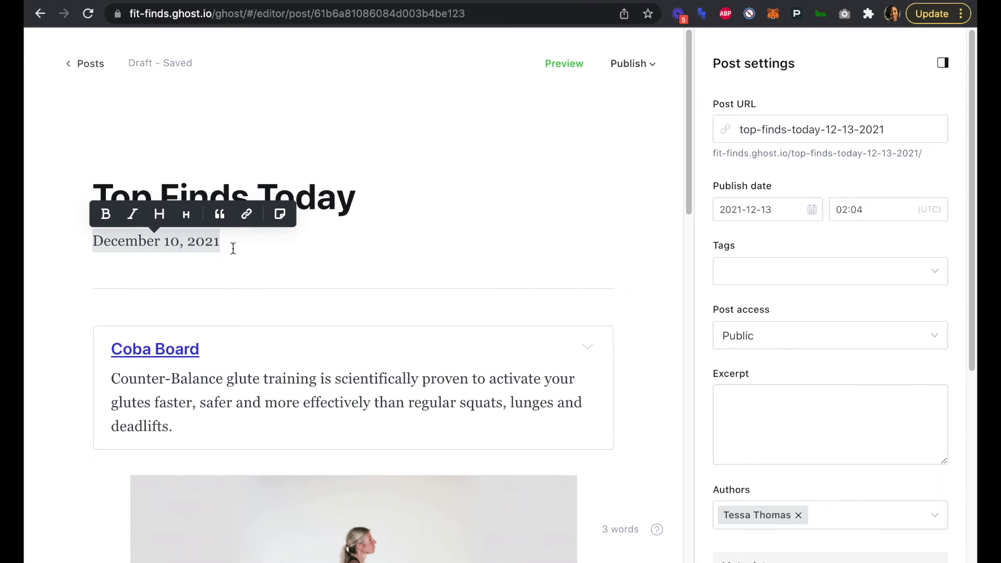
key(BackSpace)
key(BackSpace)
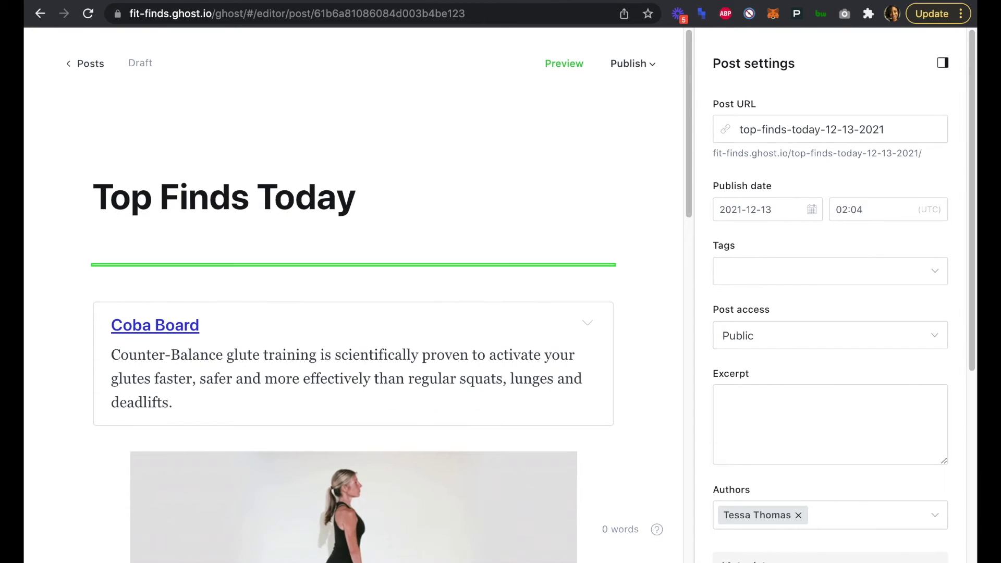
Preview the post dated Dec 13, 2021, then return to the editor with settings closed
click(943, 63)
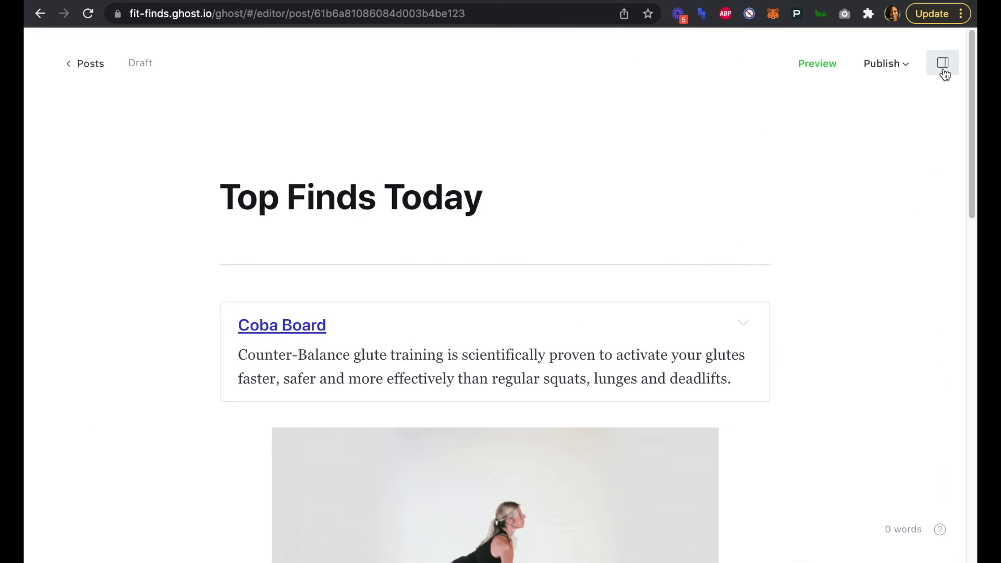
click(809, 65)
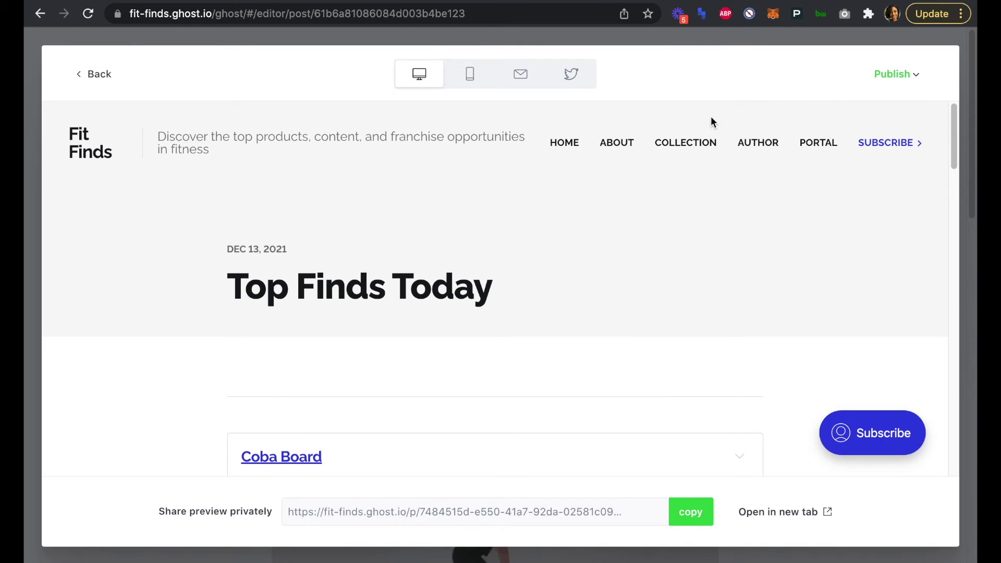
click(99, 75)
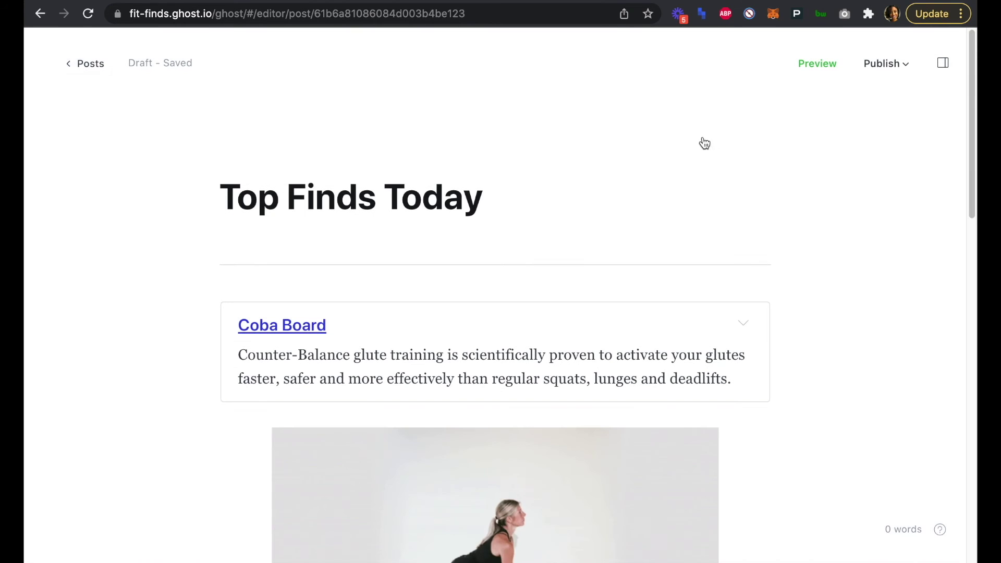
click(947, 69)
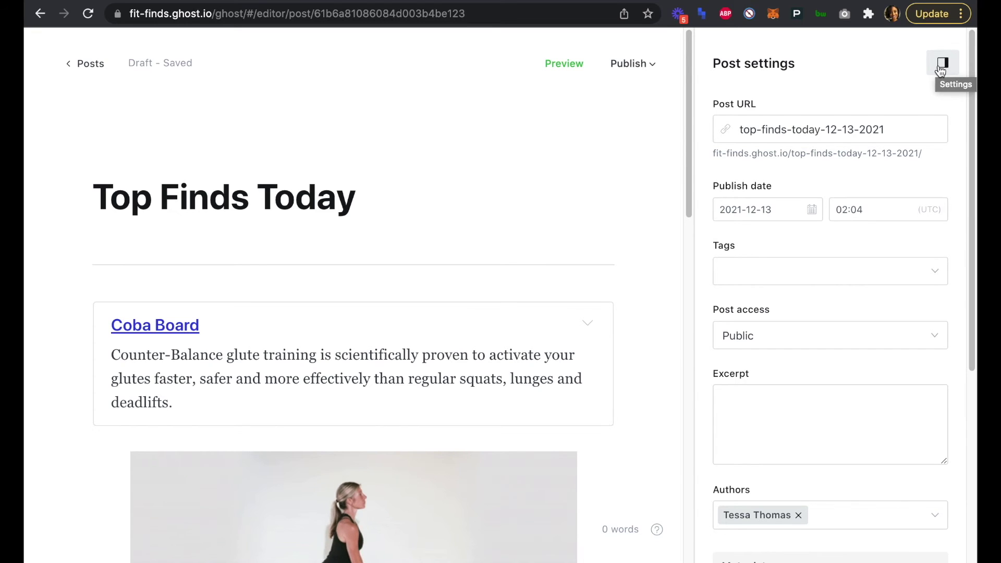
scroll(886, 318, down, 4)
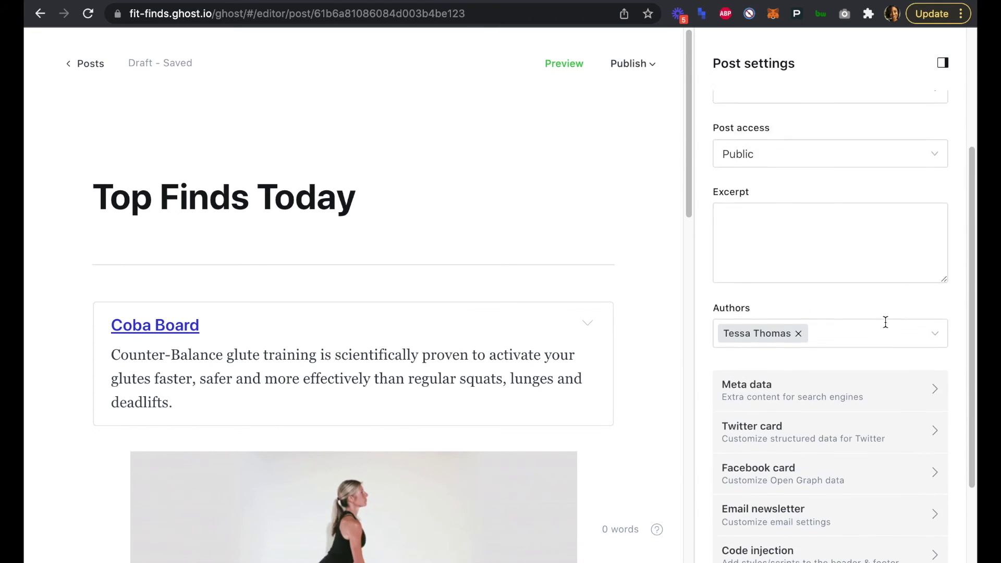
scroll(885, 322, up, 5)
click(944, 63)
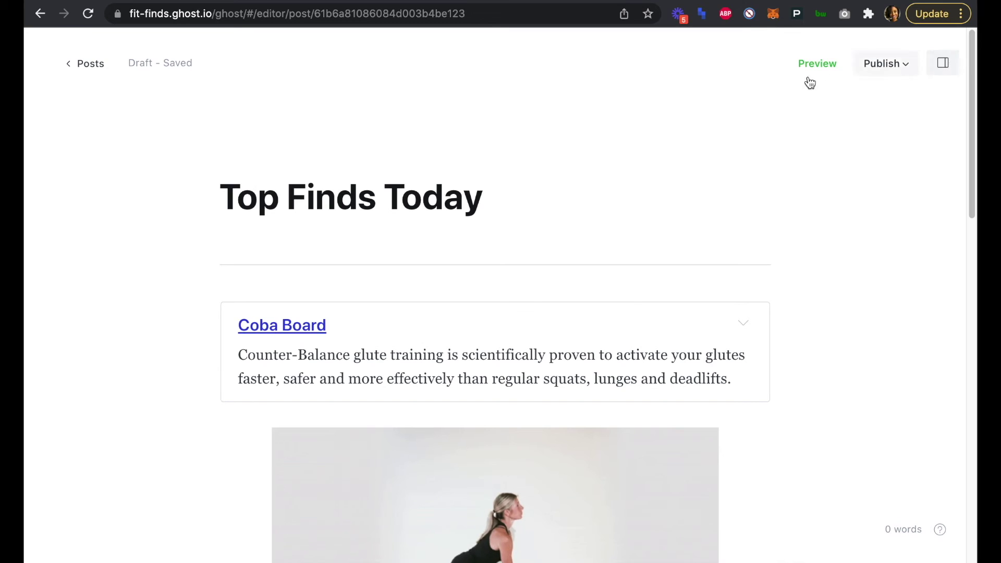
Browse the desktop preview, expanding the Coba Board, podcast and FS8 cards
click(820, 65)
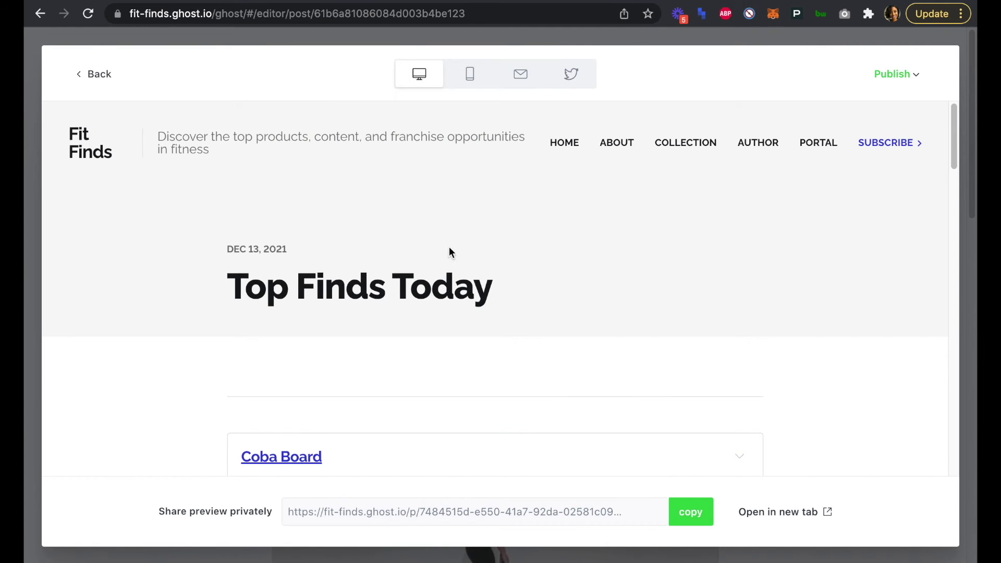
scroll(518, 263, down, 6)
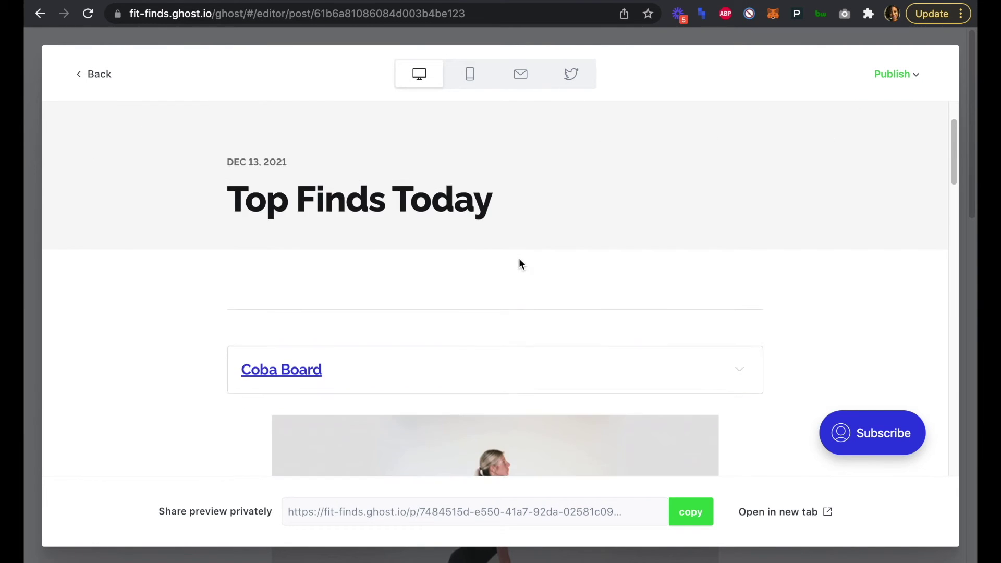
click(729, 144)
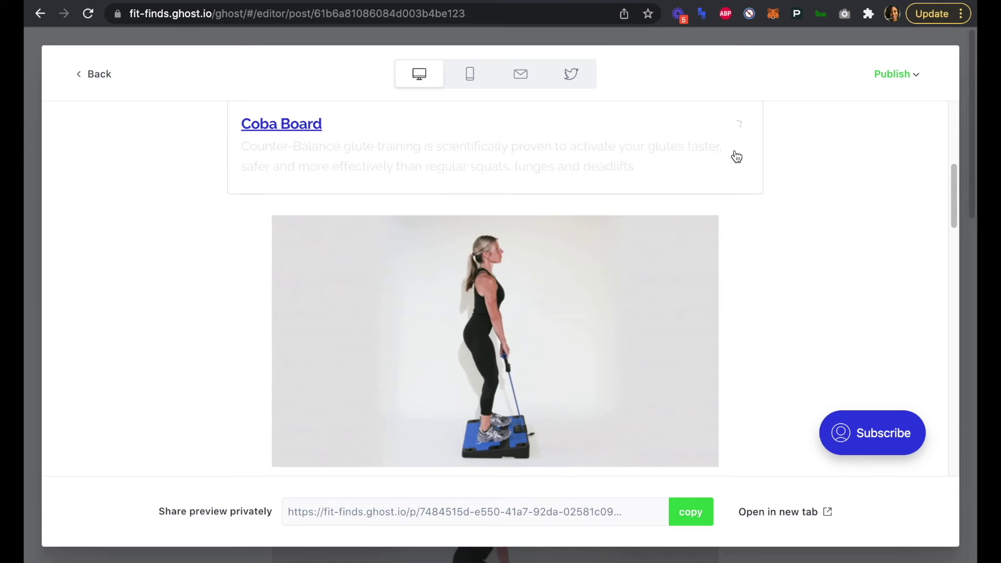
click(740, 127)
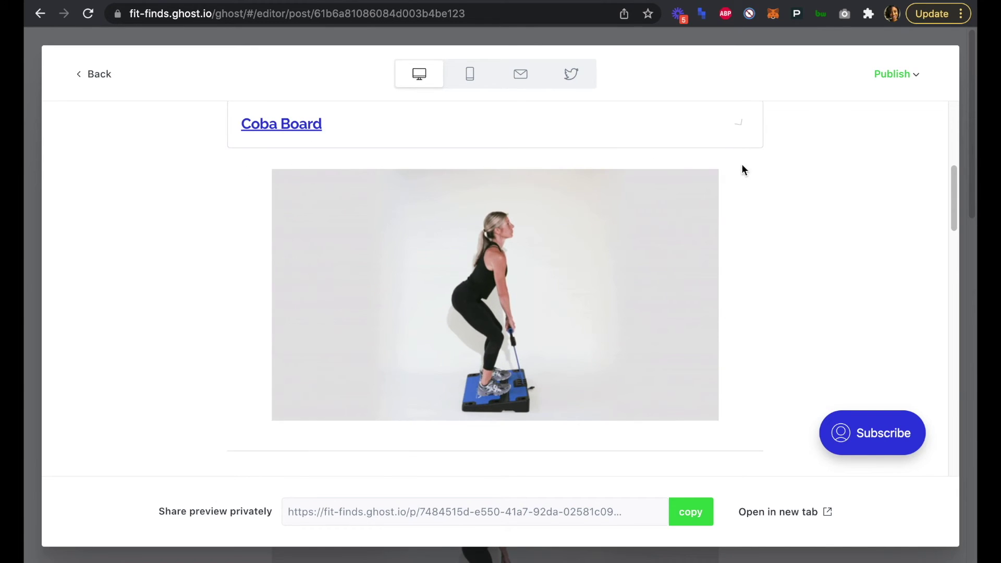
scroll(742, 198, down, 5)
scroll(742, 223, down, 4)
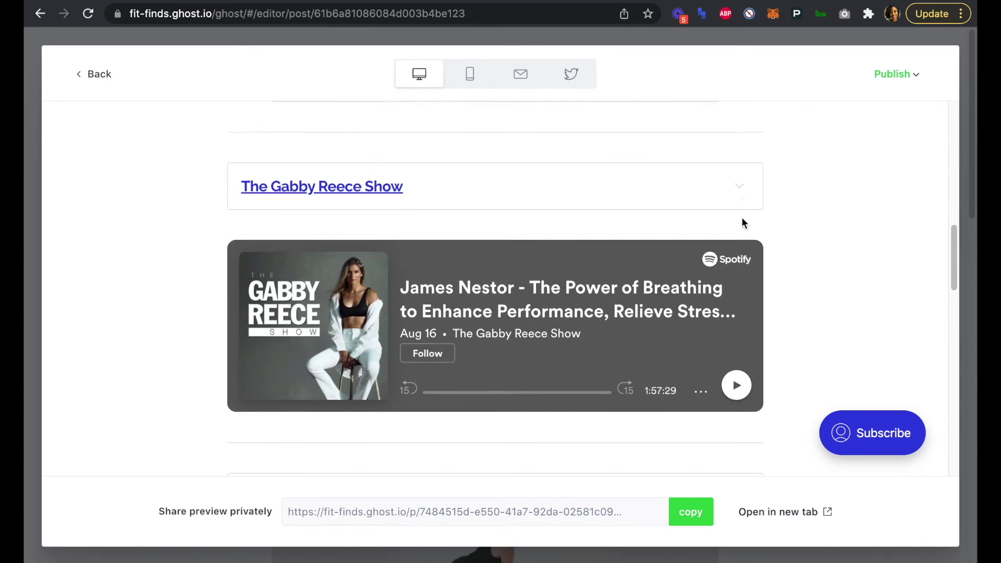
scroll(776, 235, down, 1)
click(733, 143)
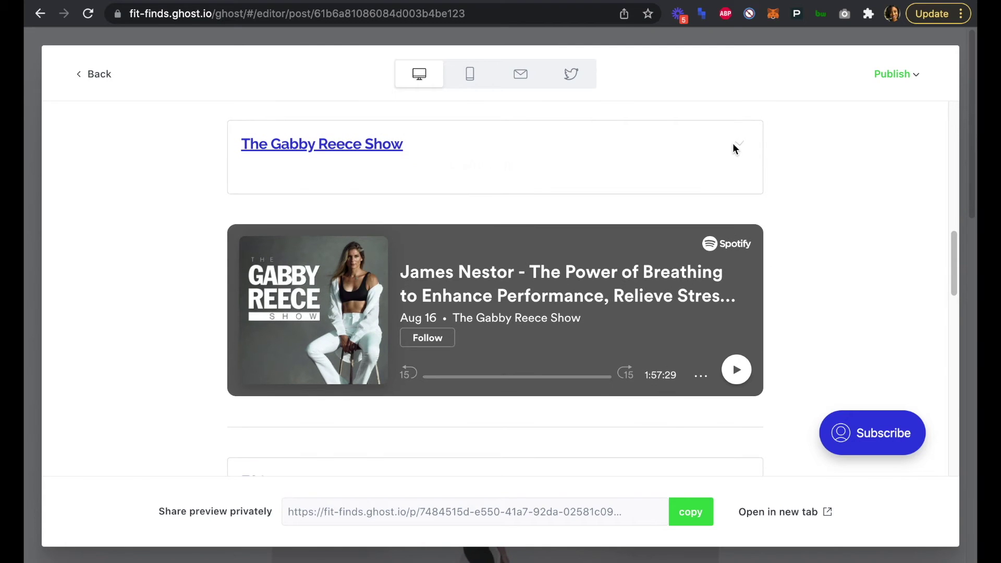
click(746, 151)
scroll(820, 224, down, 4)
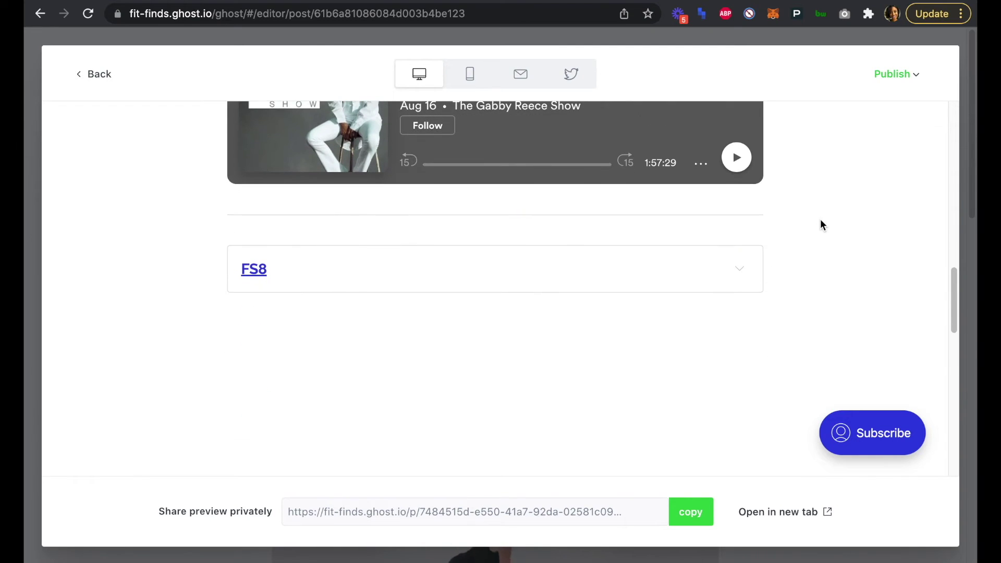
click(739, 272)
scroll(805, 279, down, 3)
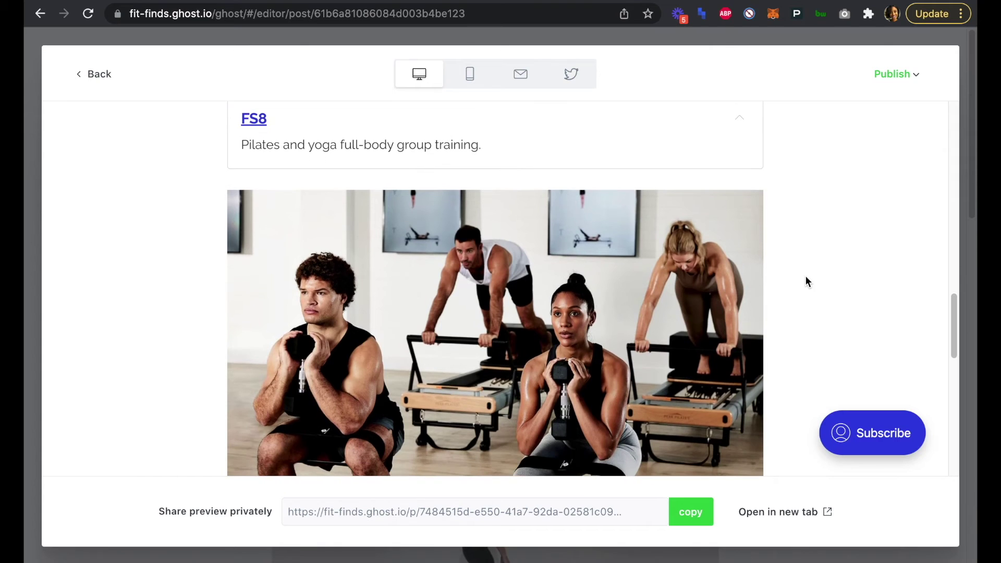
scroll(825, 317, down, 3)
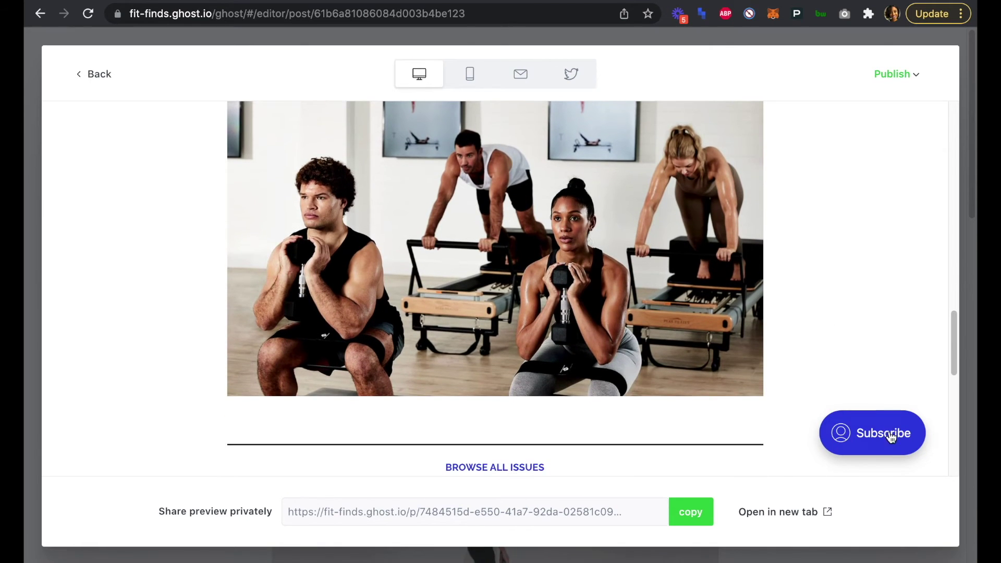
scroll(866, 315, down, 2)
scroll(865, 316, down, 5)
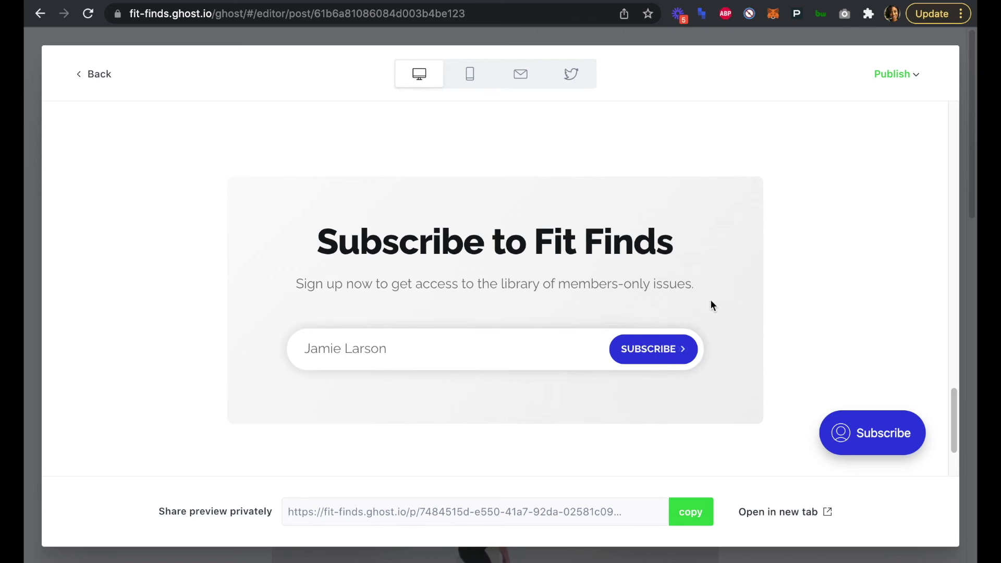
scroll(903, 289, up, 1)
scroll(902, 289, up, 15)
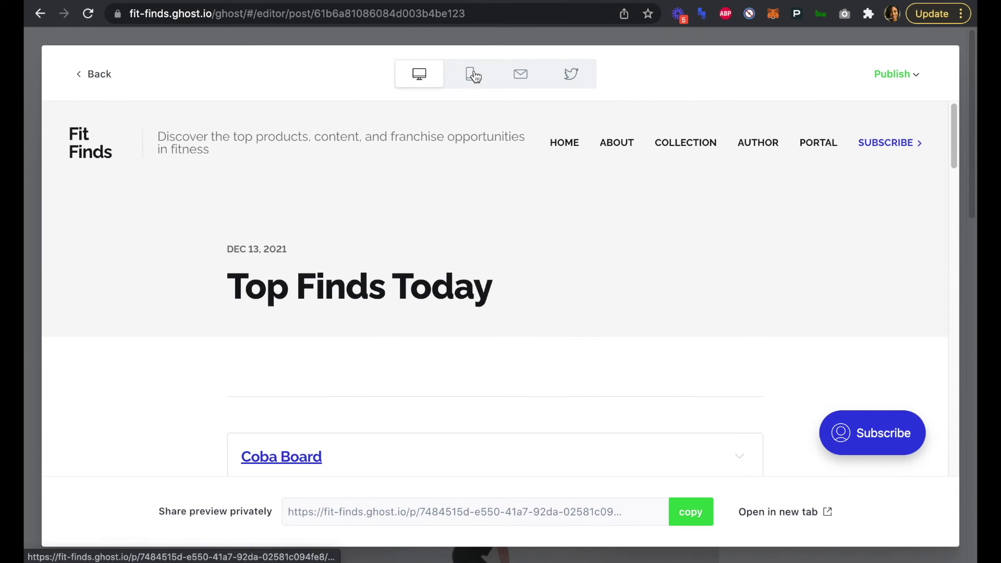
Check the mobile preview and its navigation menu, then return to the editor's post settings
click(472, 74)
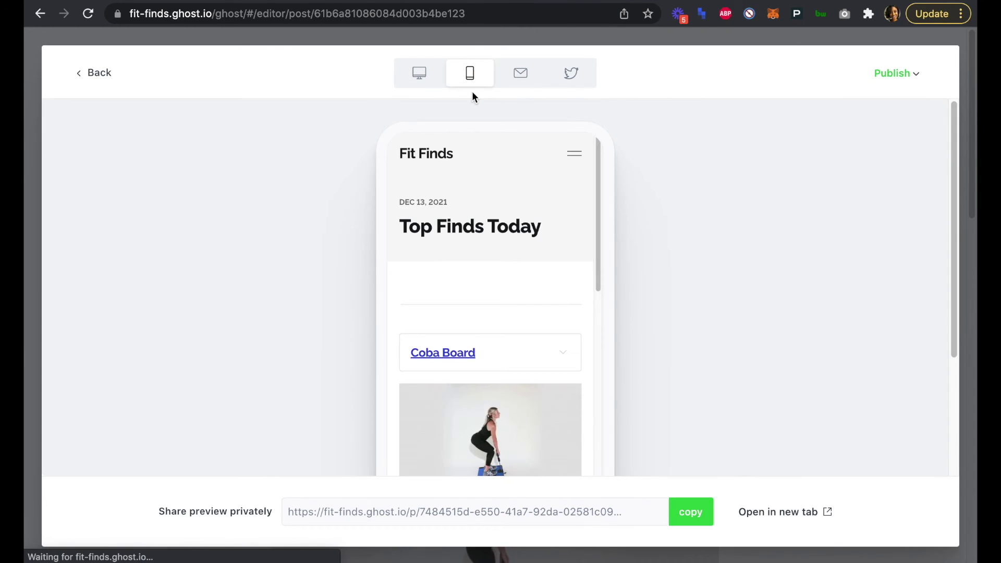
scroll(525, 228, down, 6)
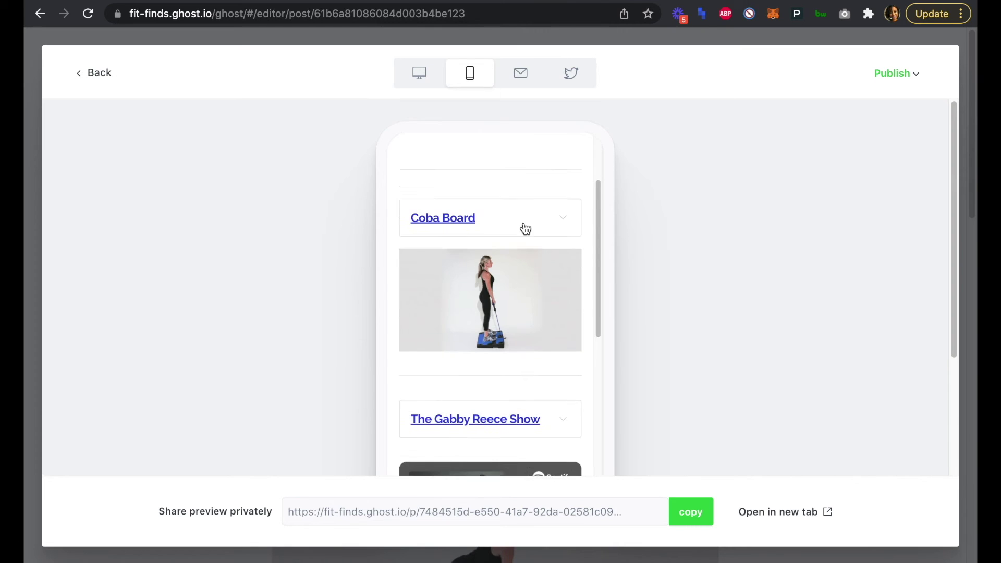
scroll(526, 227, down, 8)
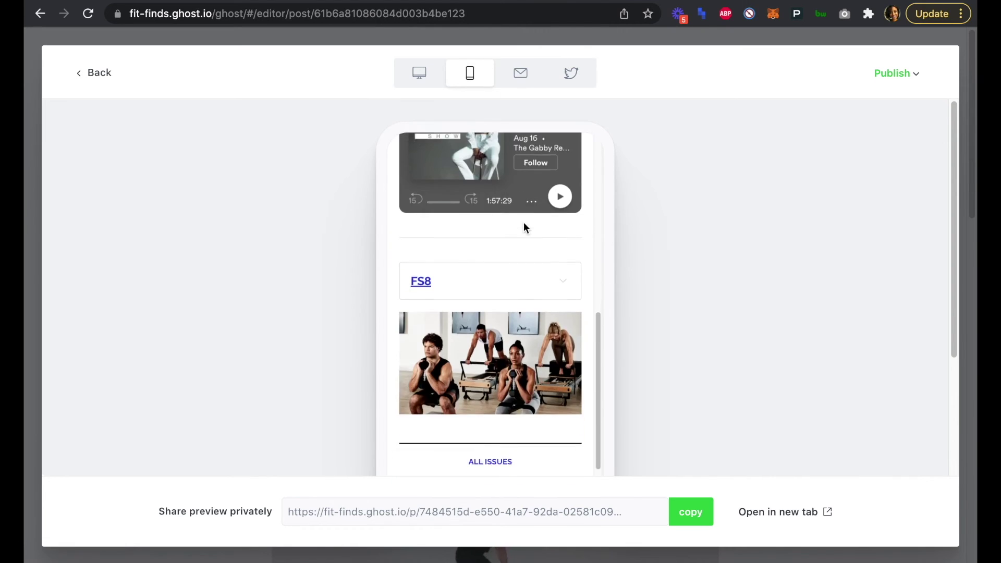
scroll(524, 227, up, 14)
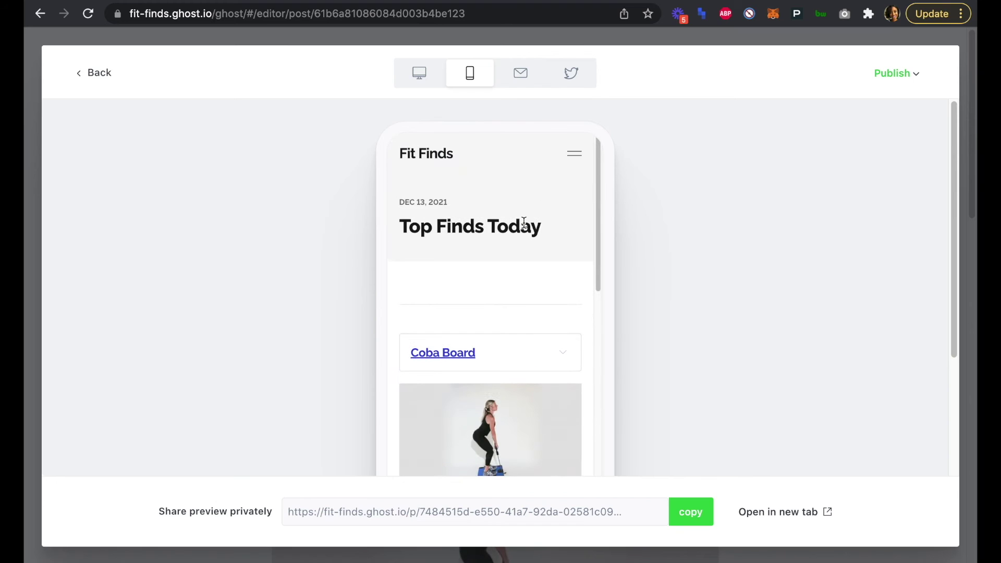
click(574, 153)
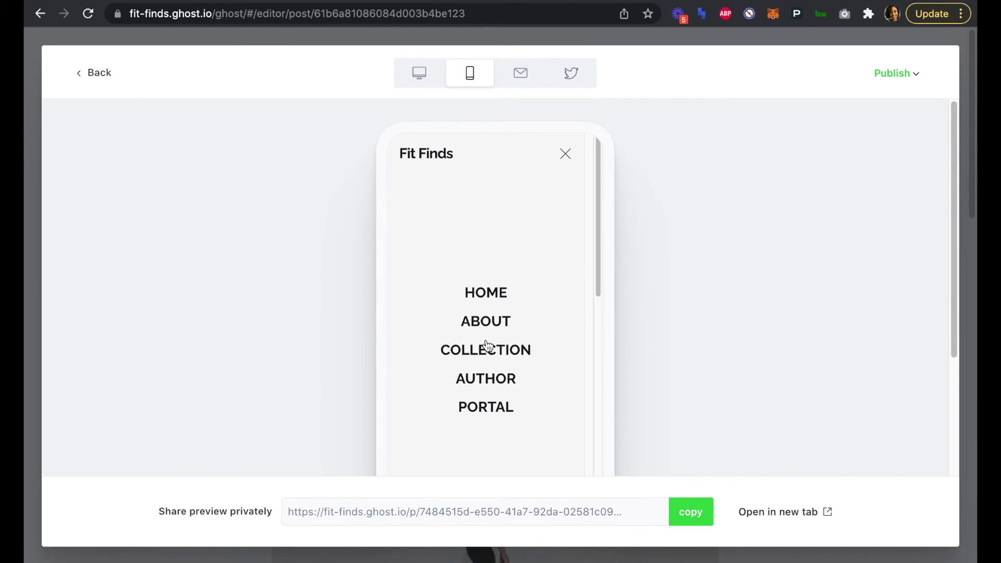
click(565, 154)
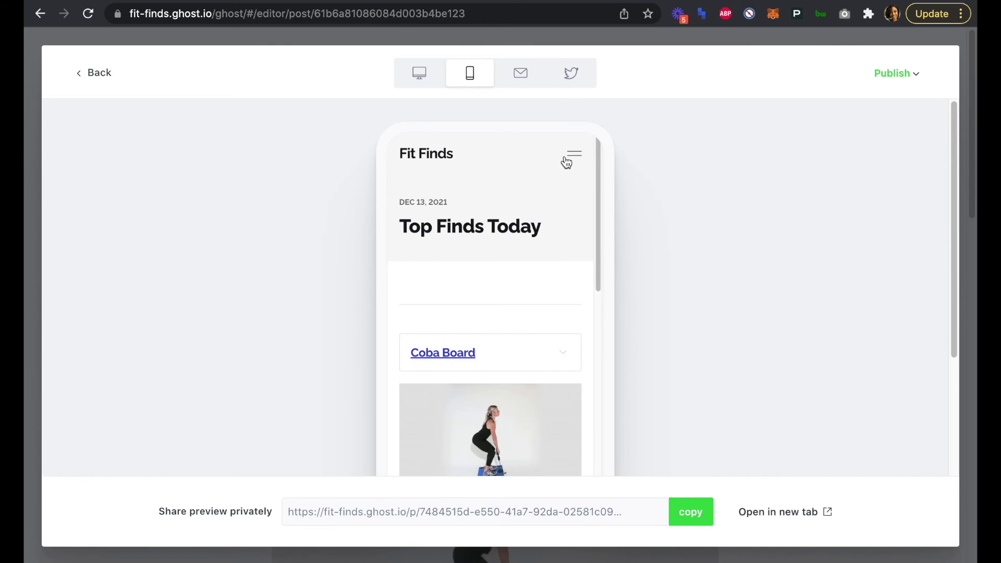
click(99, 74)
click(942, 62)
Add tags to the post in the Tags field, starting with glutes
click(787, 270)
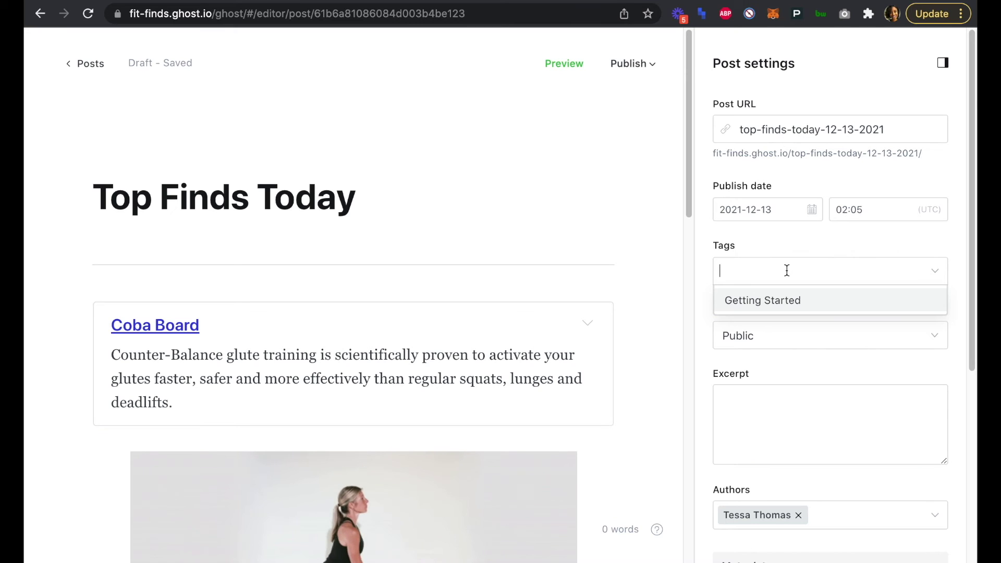
text(glutes)
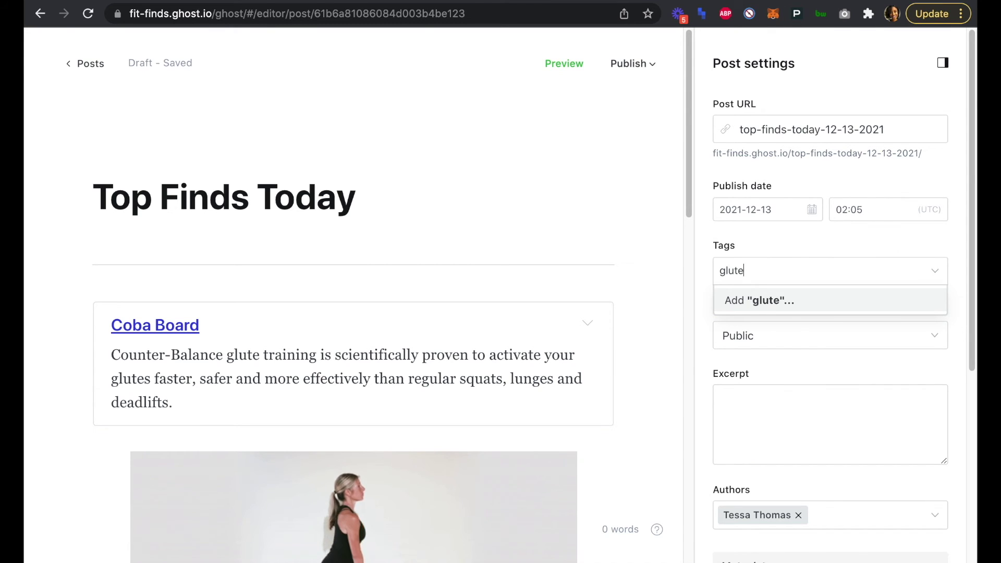
click(773, 299)
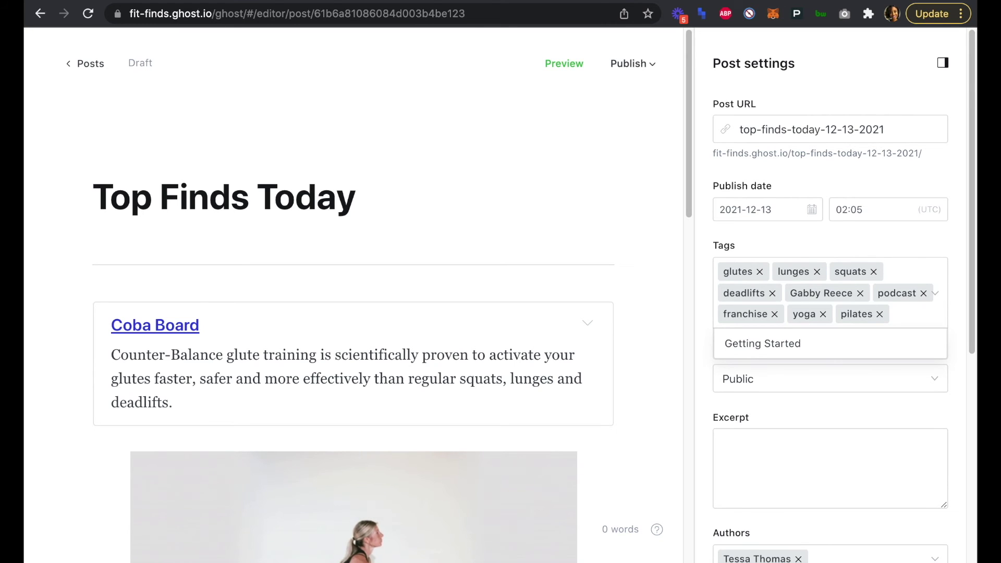
click(820, 237)
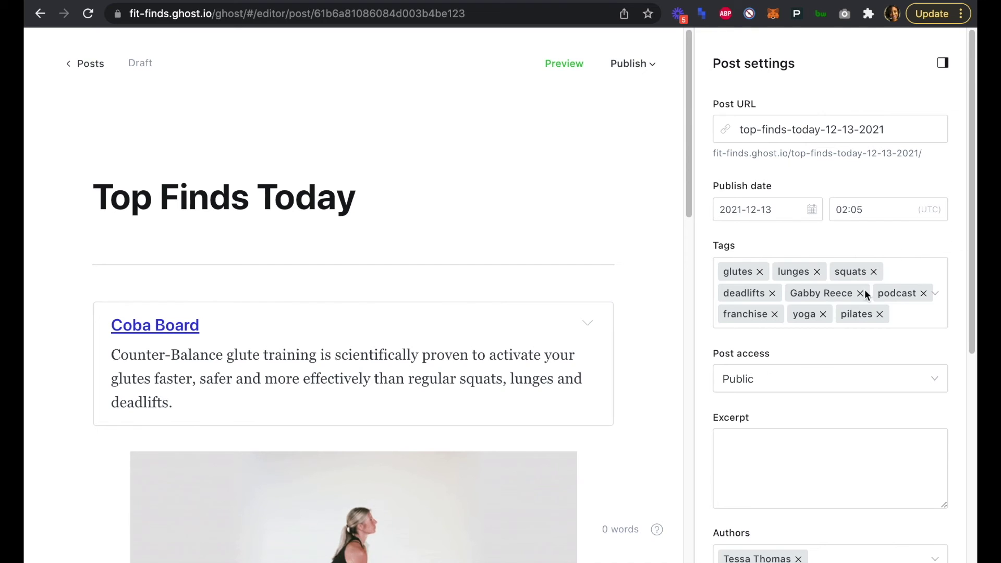
scroll(943, 347, down, 7)
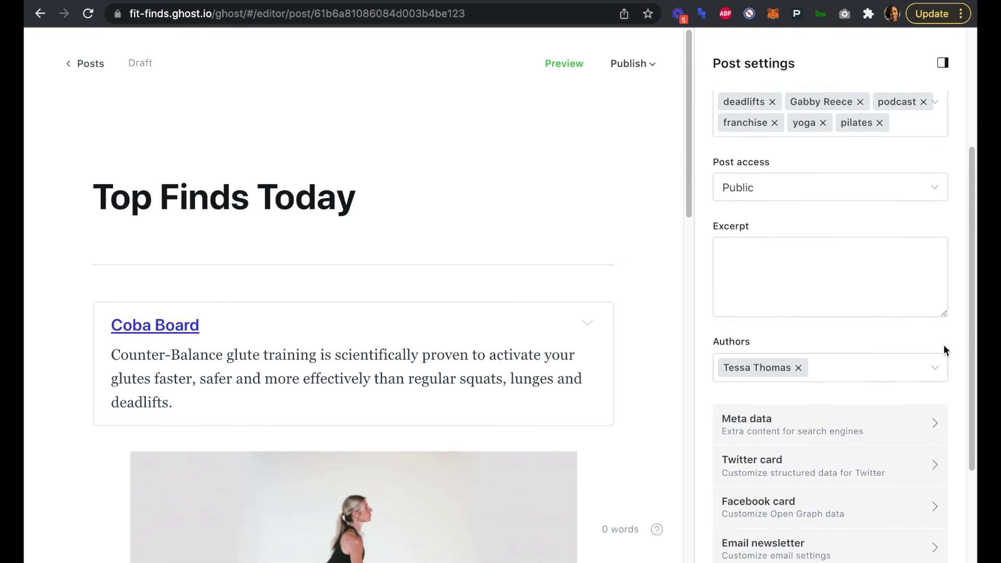
Set the meta title to 'Top Finds Today - December 13, 2021', correcting the day to 13
click(868, 289)
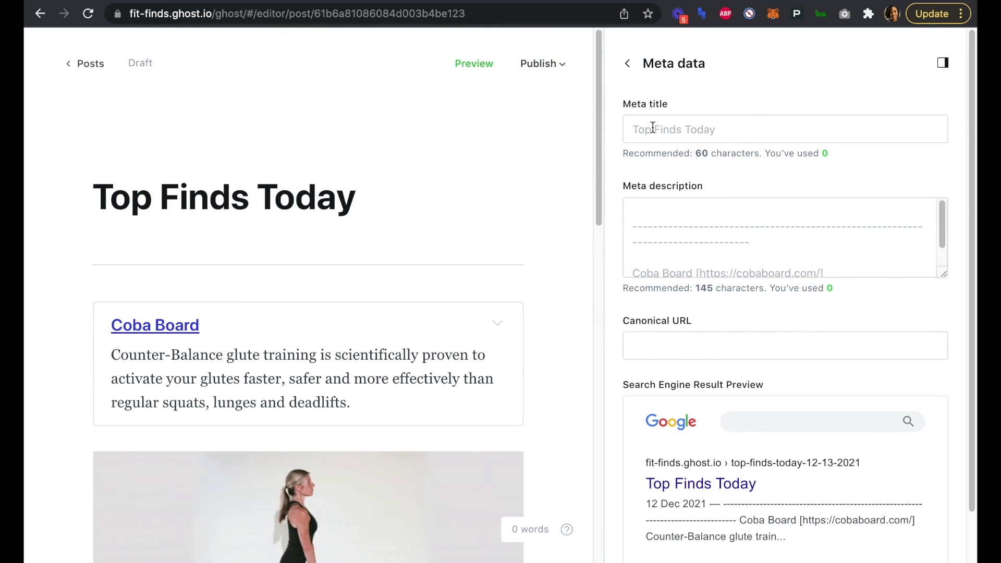
scroll(701, 210, down, 1)
scroll(701, 211, up, 1)
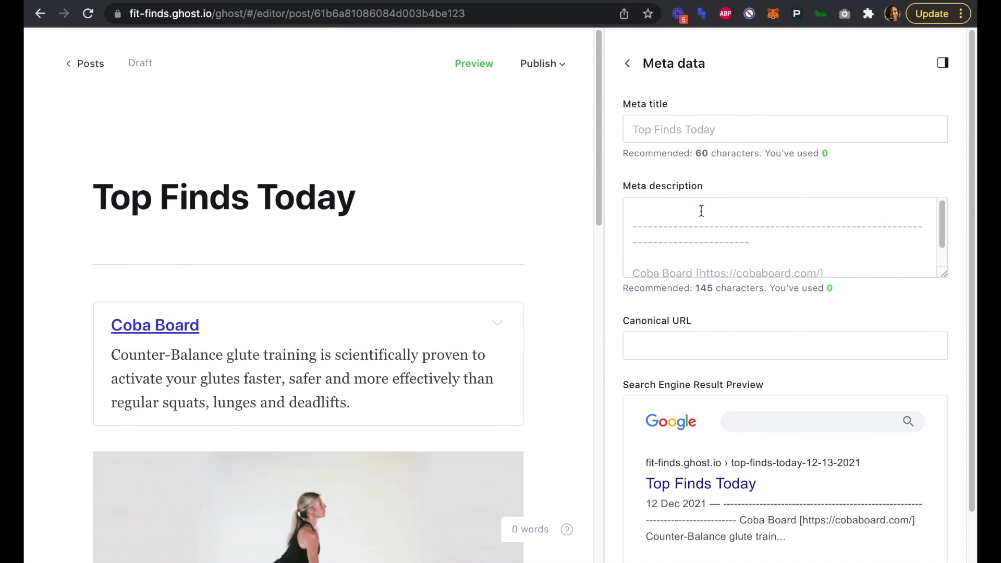
click(648, 133)
click(719, 165)
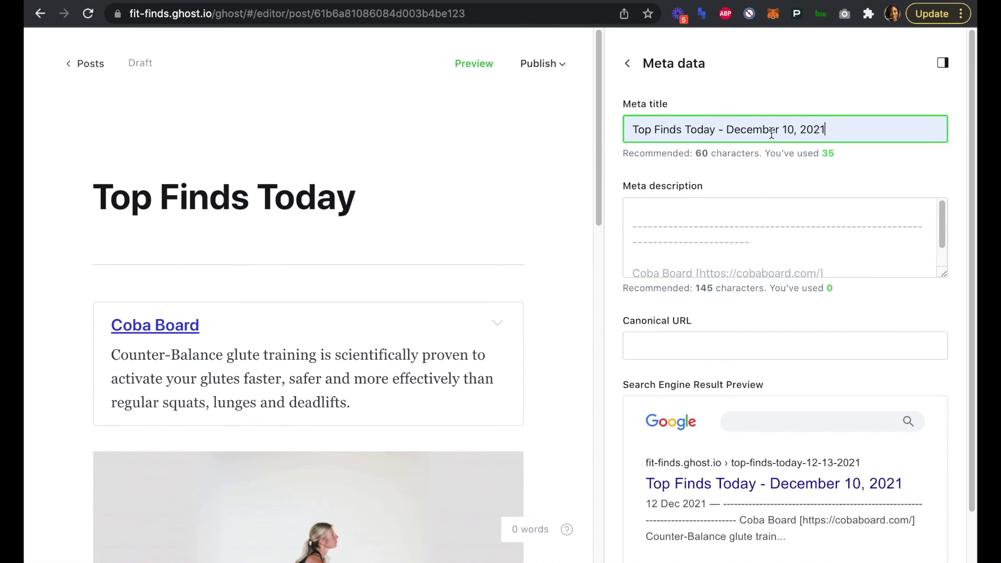
click(795, 129)
key(BackSpace)
text(3)
Write the meta description 'Coba Board - Counterbalance glute training |' followed by the pasted remaining text
click(724, 218)
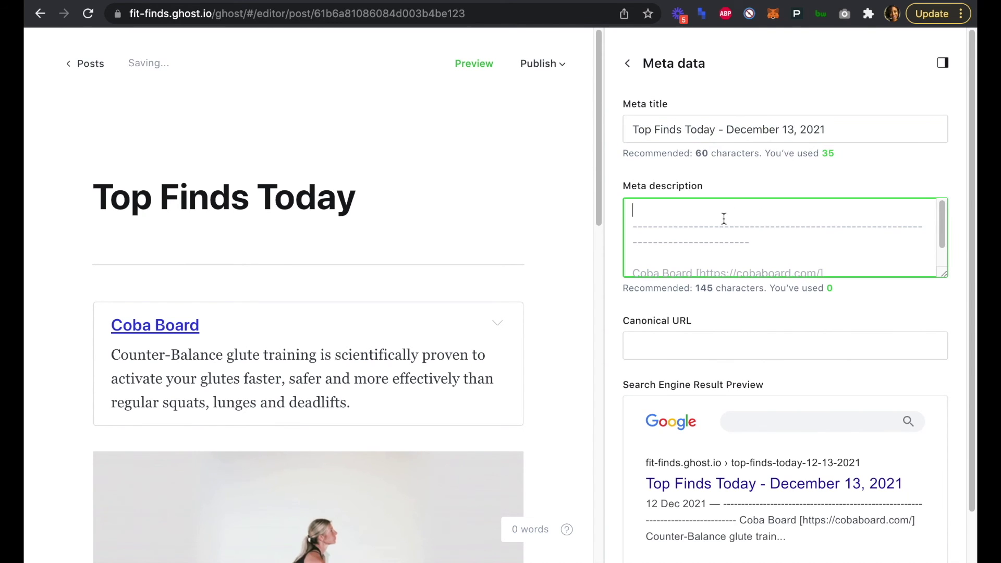
scroll(724, 218, down, 1)
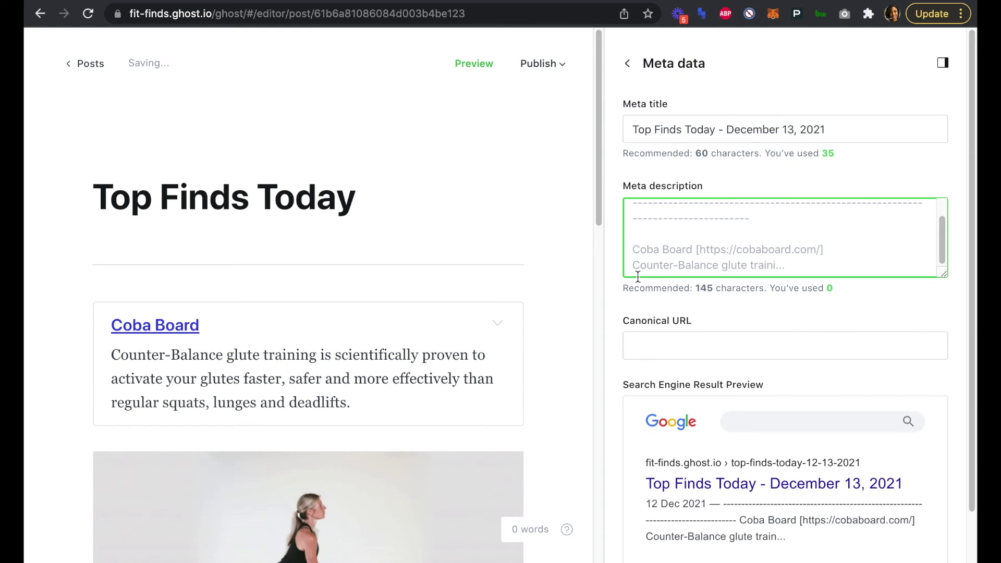
scroll(701, 234, up, 1)
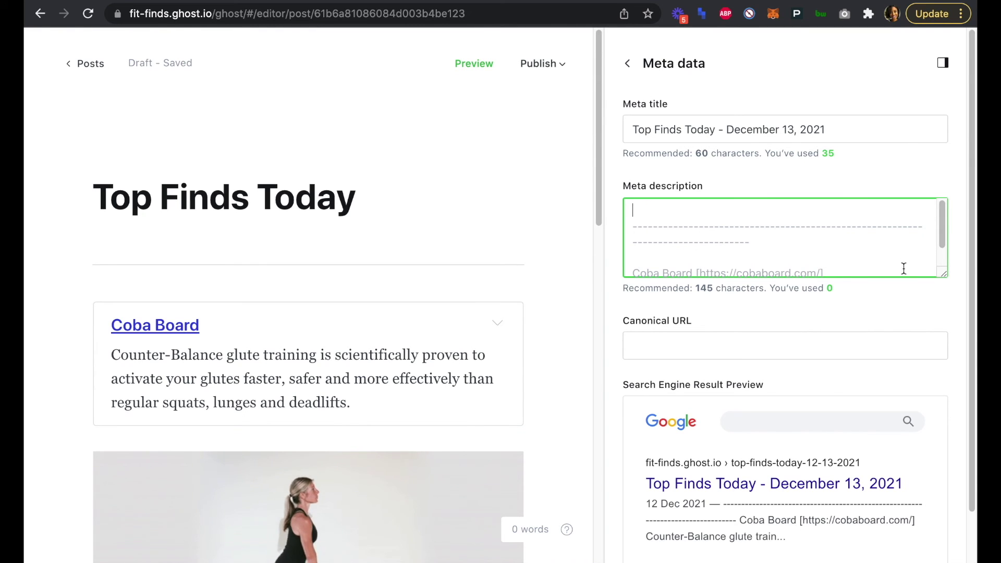
text(Co)
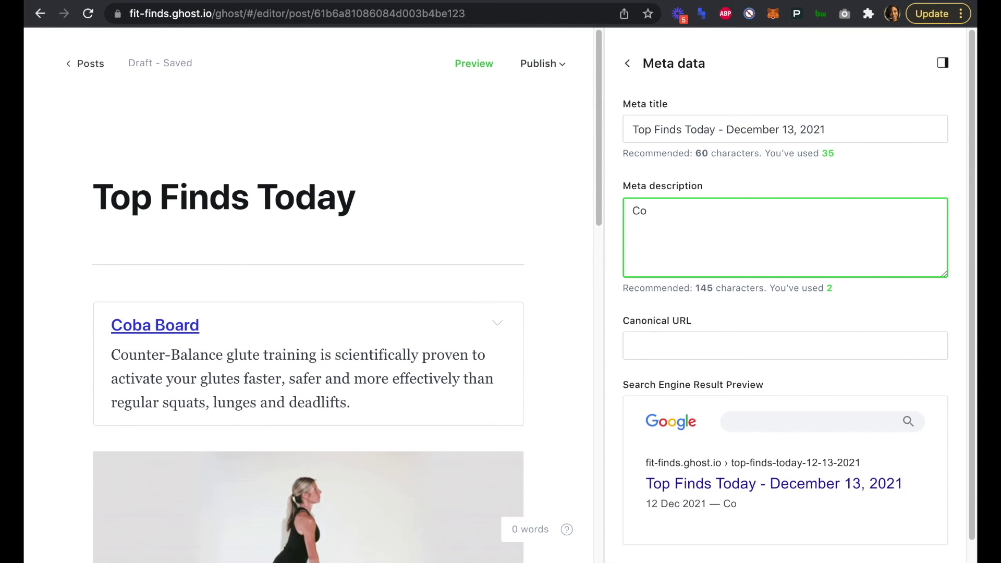
text(ba Board)
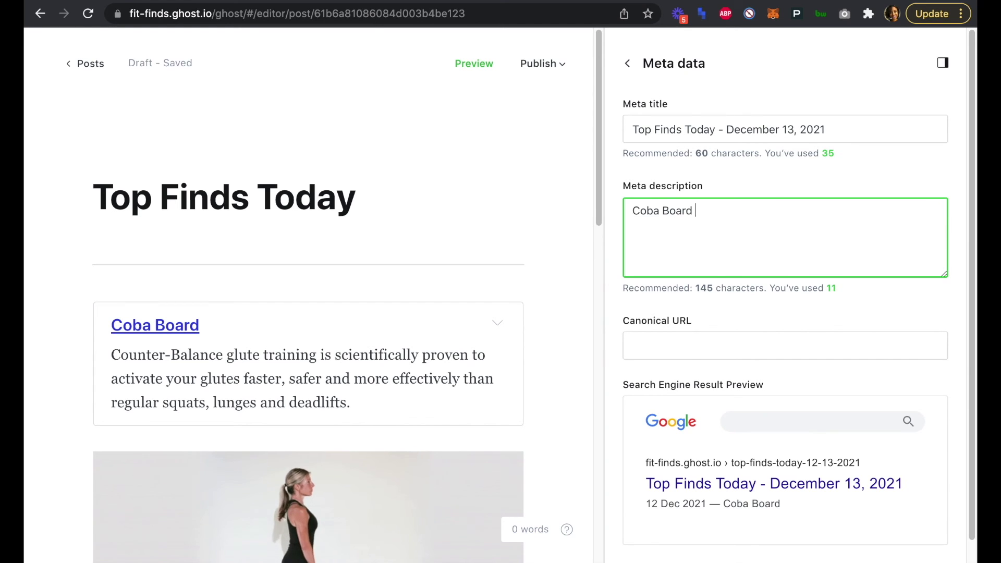
text( - Coun)
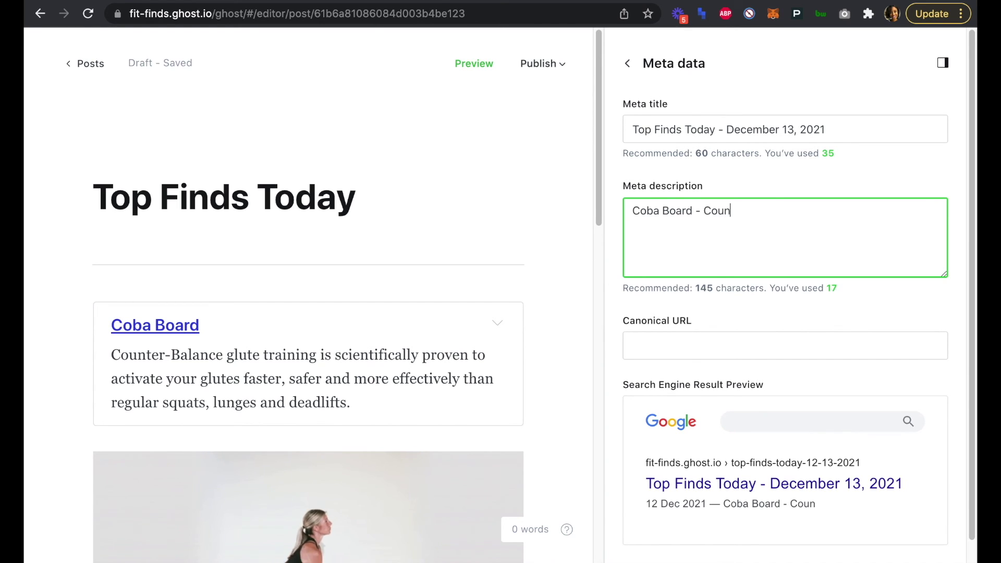
text(ter-blanc)
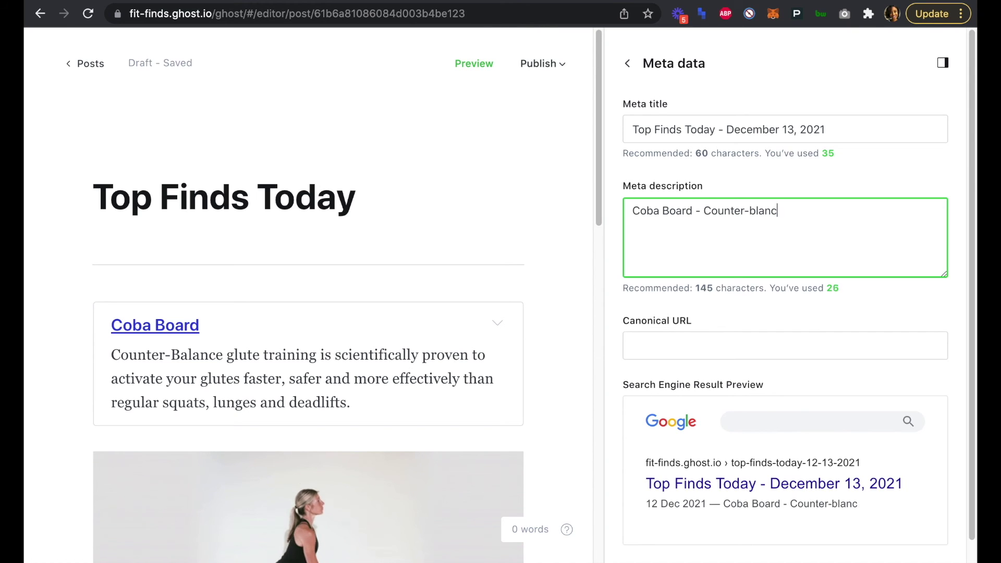
key(BackSpace)
key(BackSpace)
key(BackSpace)
key(BackSpace)
text(alance)
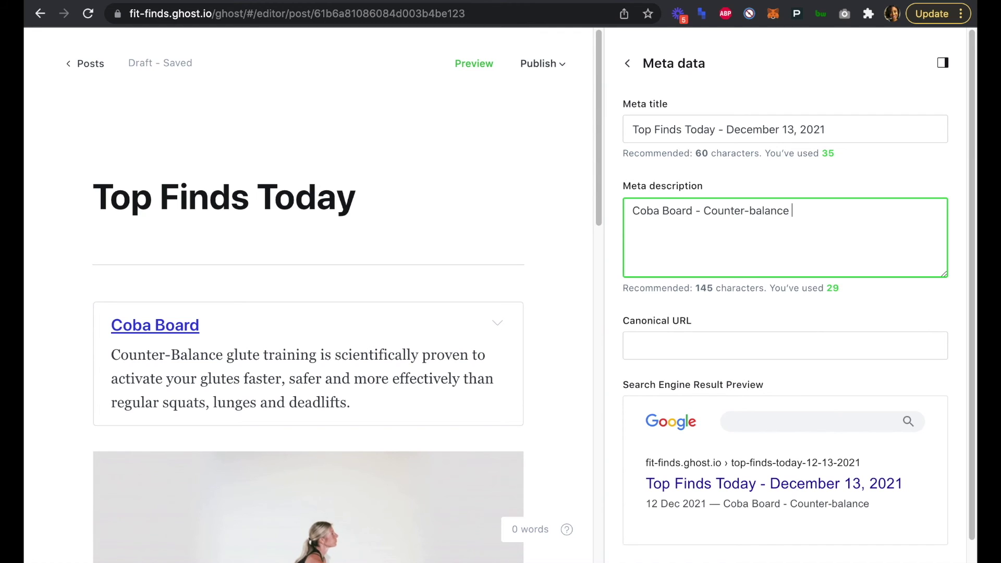
text( glute t)
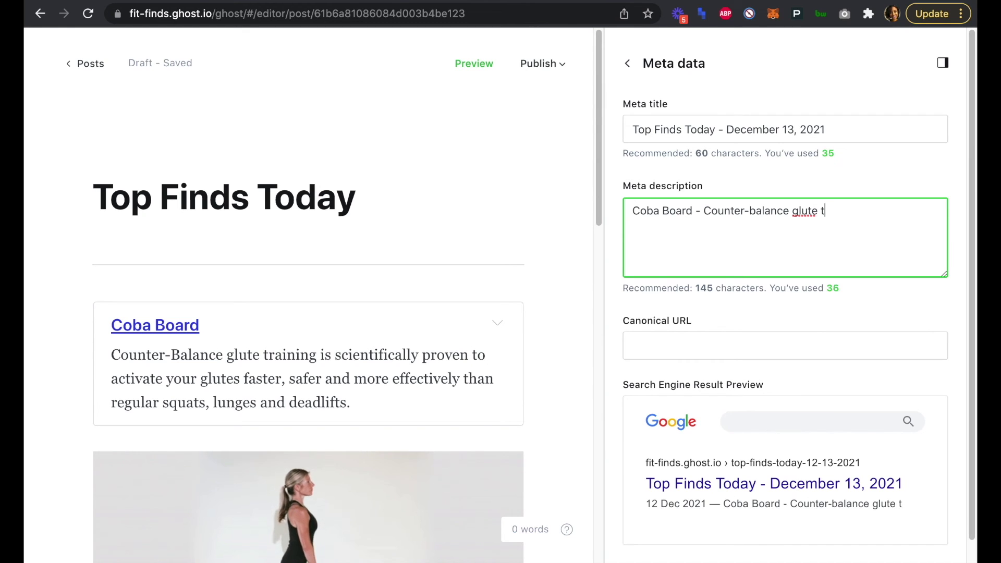
text(raining)
key(BackSpace)
key(BackSpace)
key(BackSpace)
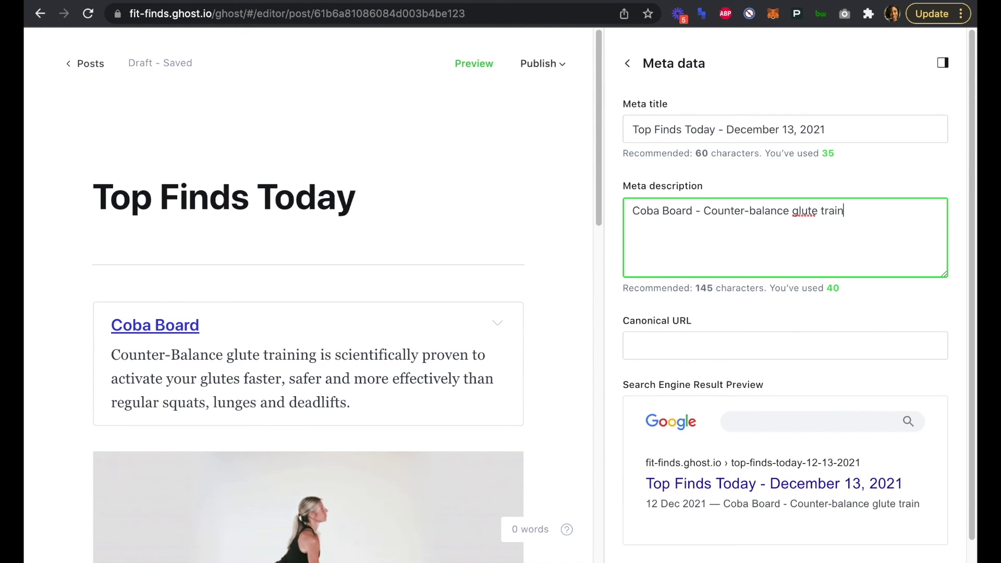
text(ing )
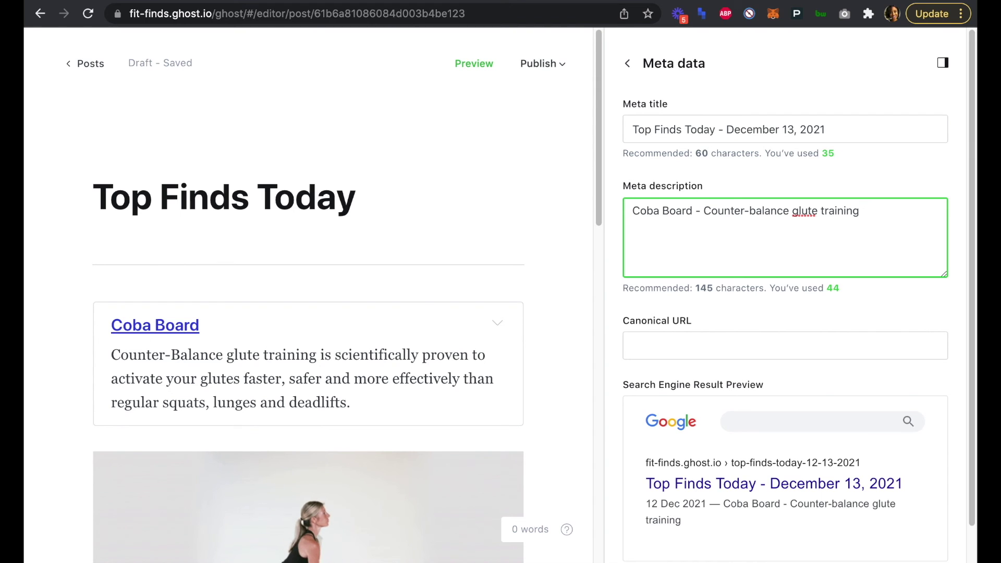
text(|)
key(ctrl+v)
scroll(833, 250, down, 1)
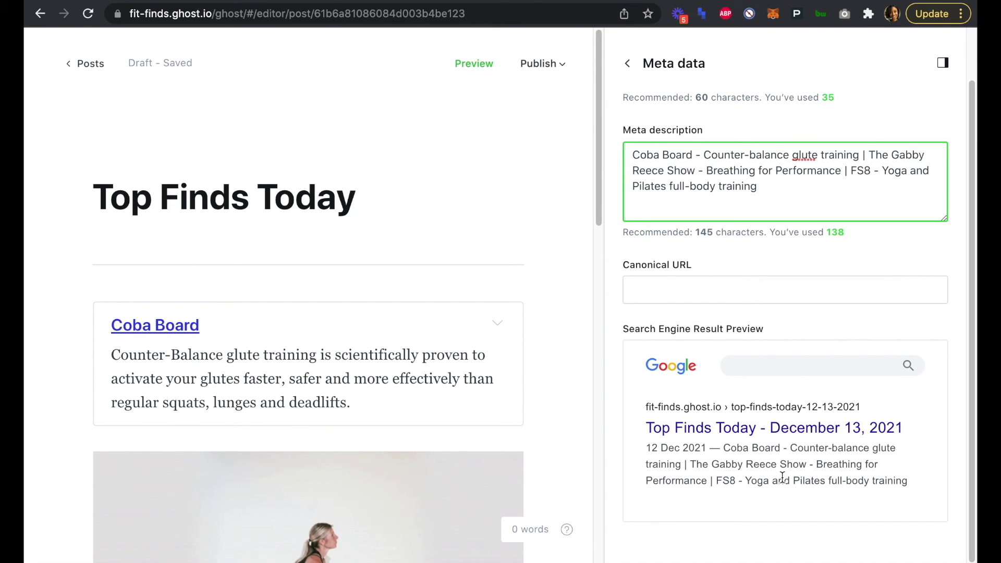
click(866, 243)
scroll(867, 243, up, 1)
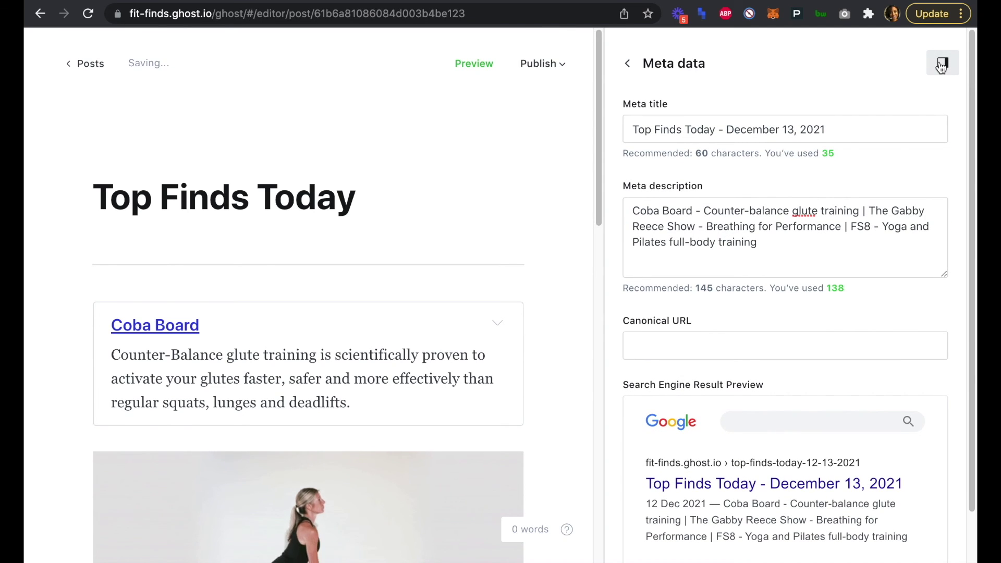
Add the fitness class photo as the post's Twitter card image
click(628, 65)
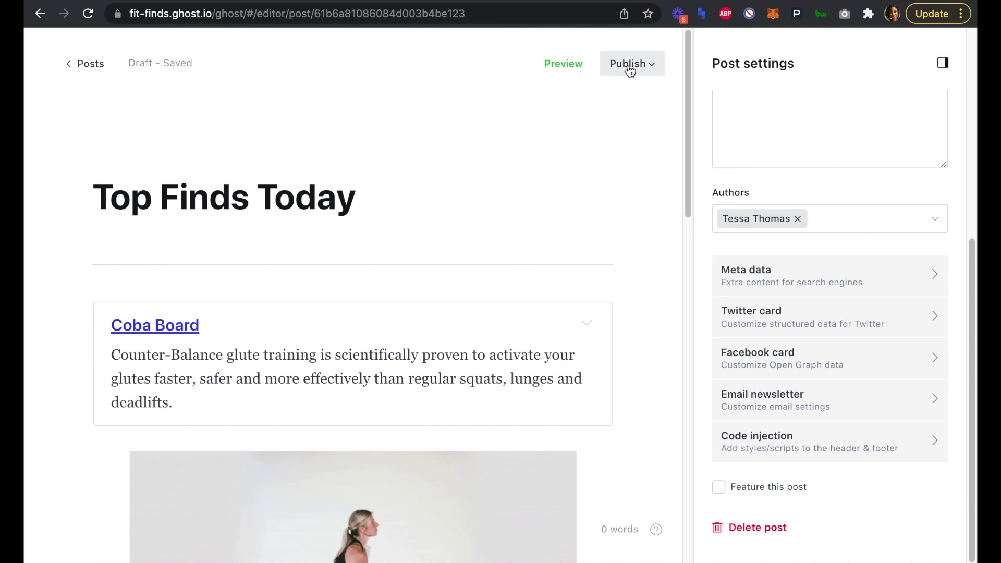
click(833, 314)
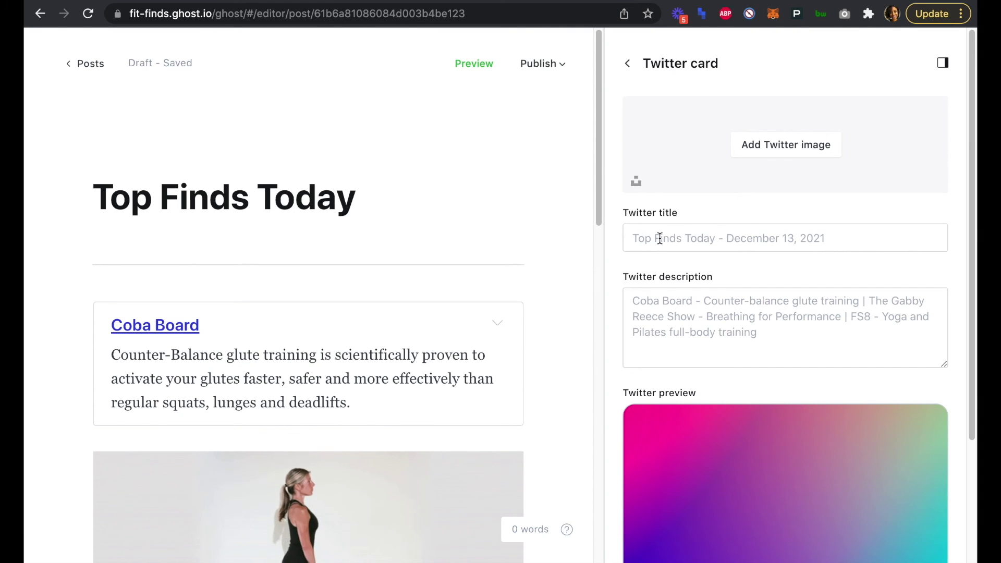
scroll(684, 255, down, 3)
scroll(736, 125, up, 3)
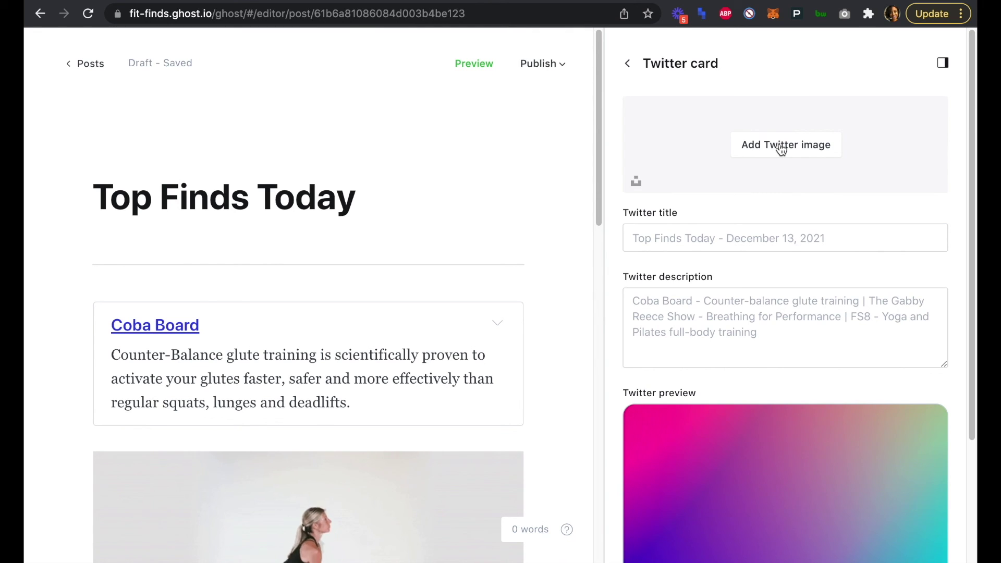
click(780, 150)
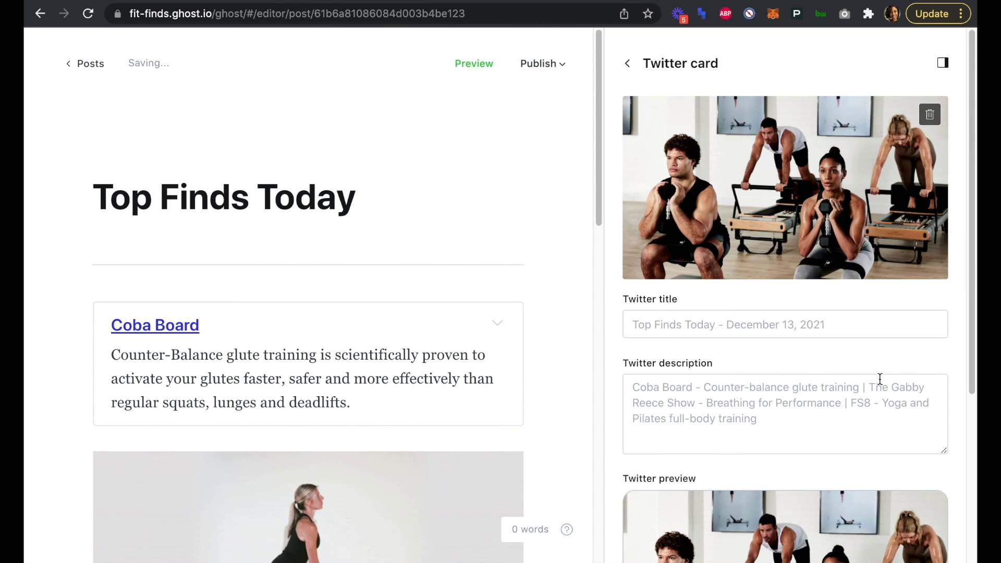
scroll(880, 379, down, 5)
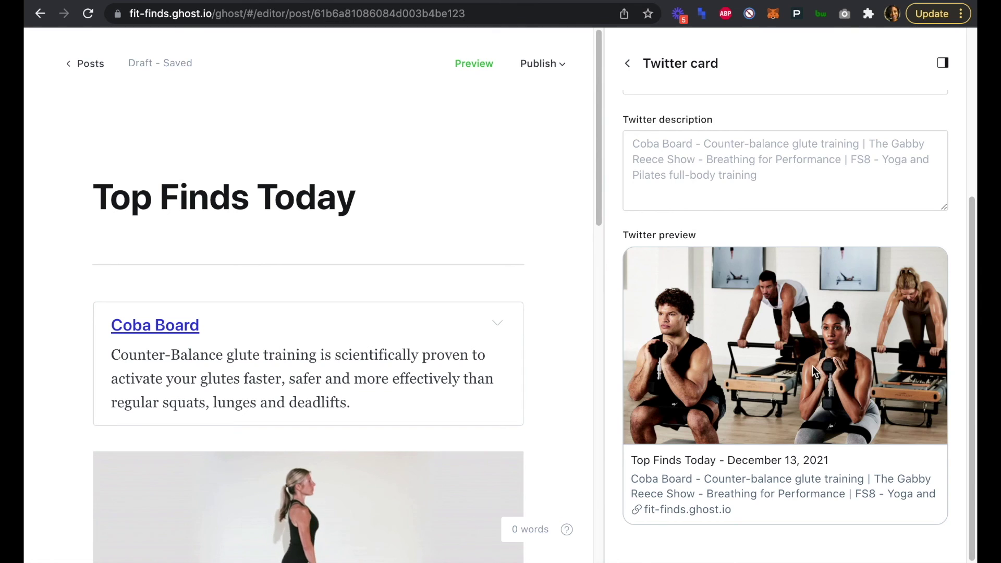
scroll(812, 364, up, 5)
Add the same fitness class photo as the Facebook card image
click(627, 64)
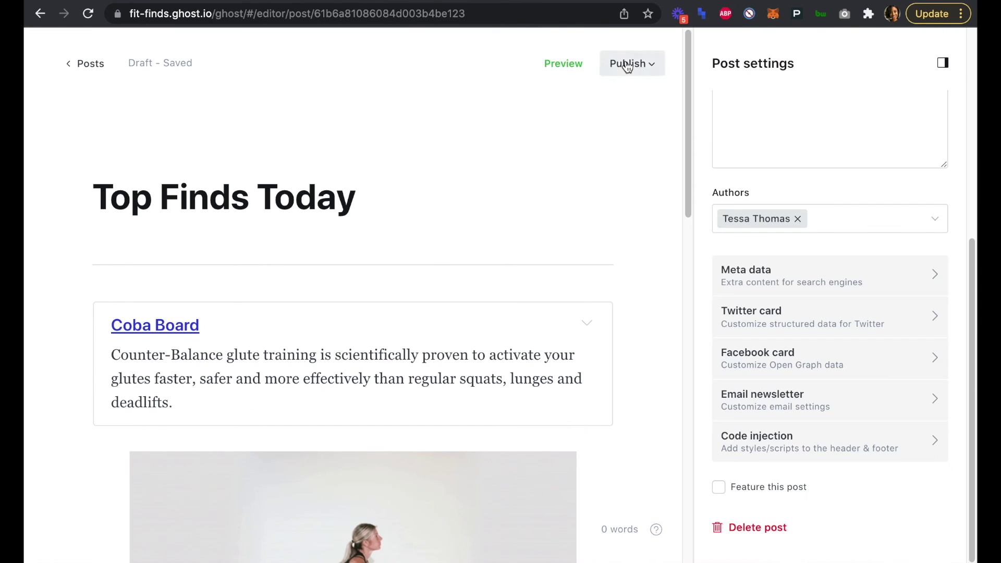
click(757, 350)
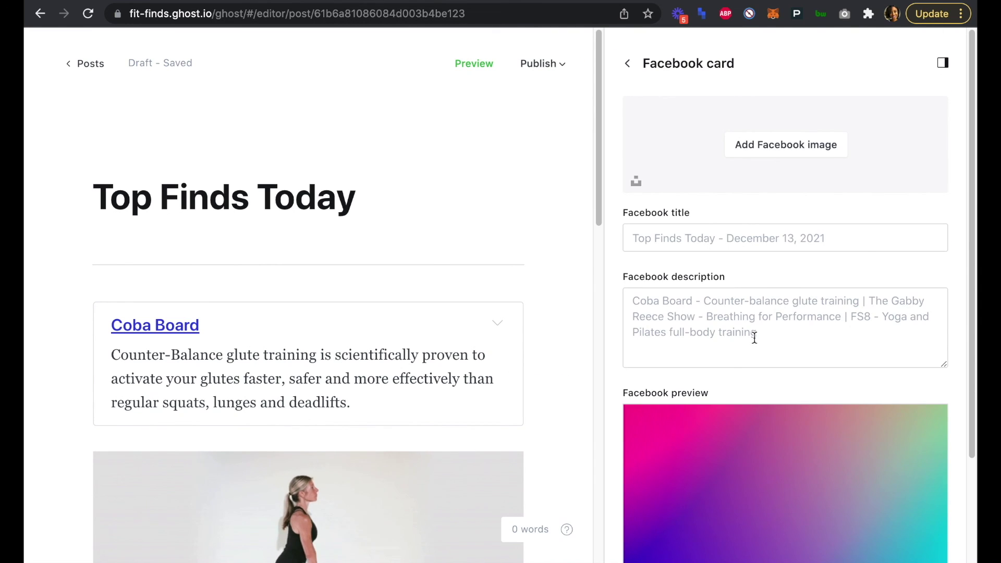
click(757, 148)
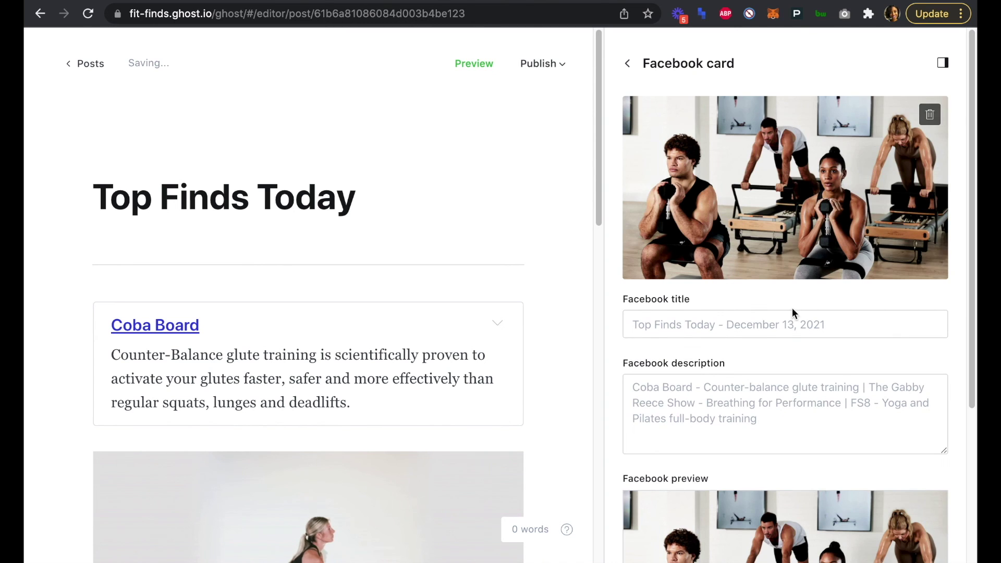
scroll(784, 354, down, 4)
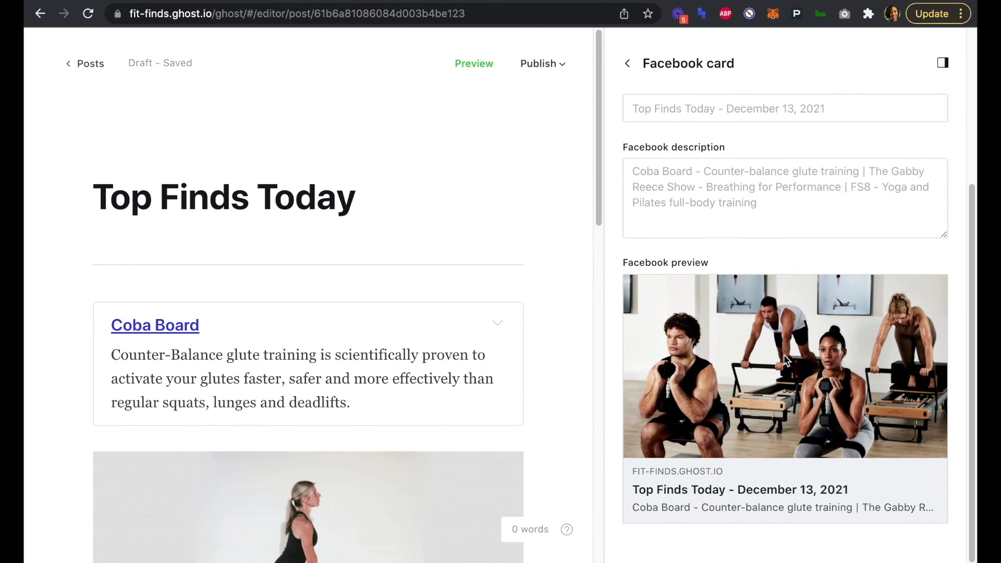
scroll(783, 354, up, 4)
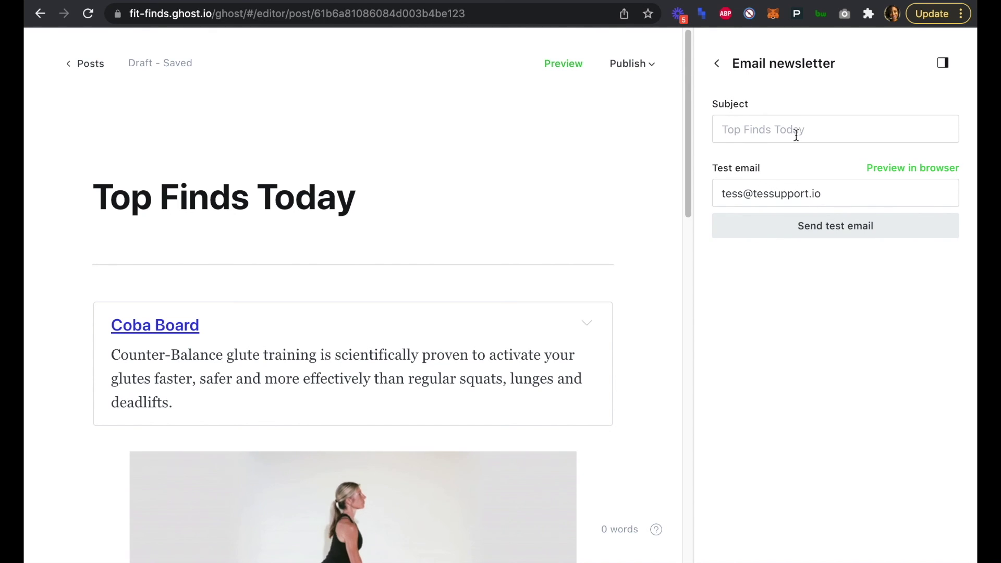
click(716, 63)
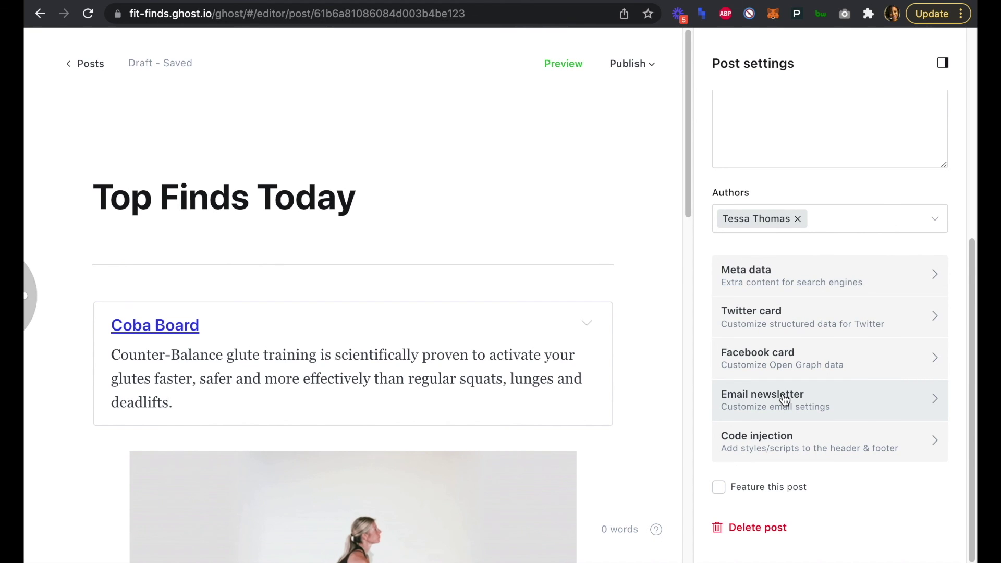
scroll(822, 308, up, 6)
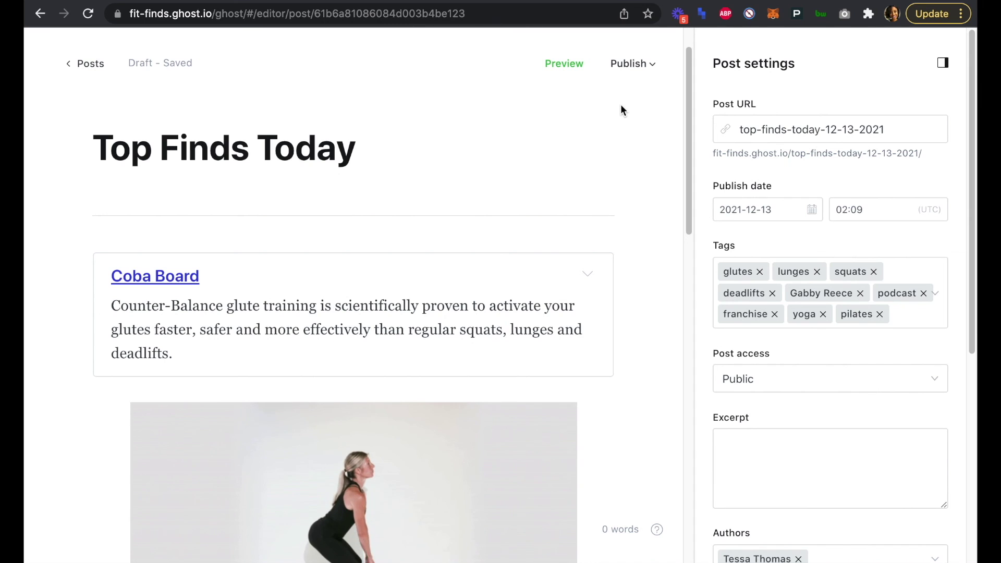
click(632, 63)
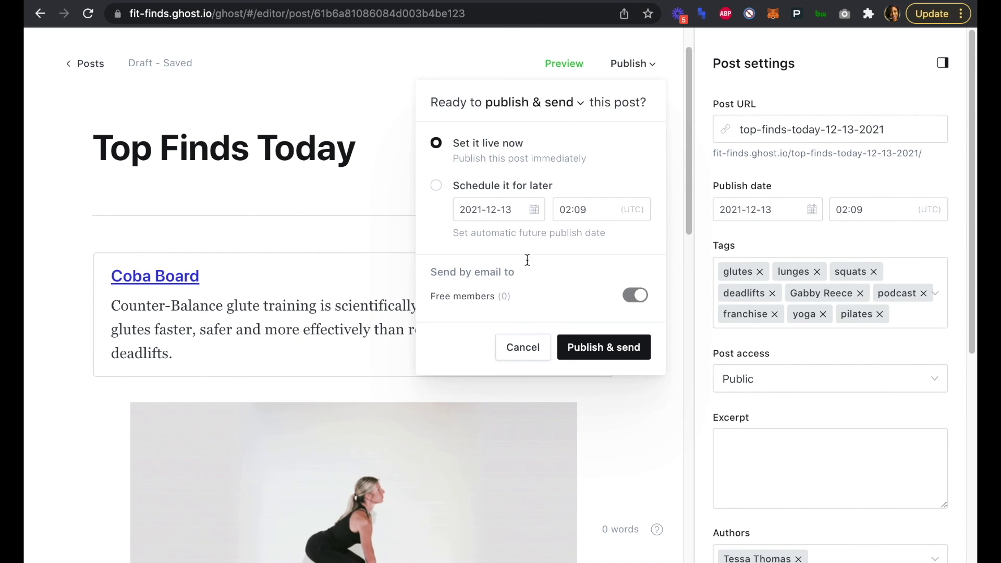
Publish the post live now and confirm the publish-and-send
click(599, 354)
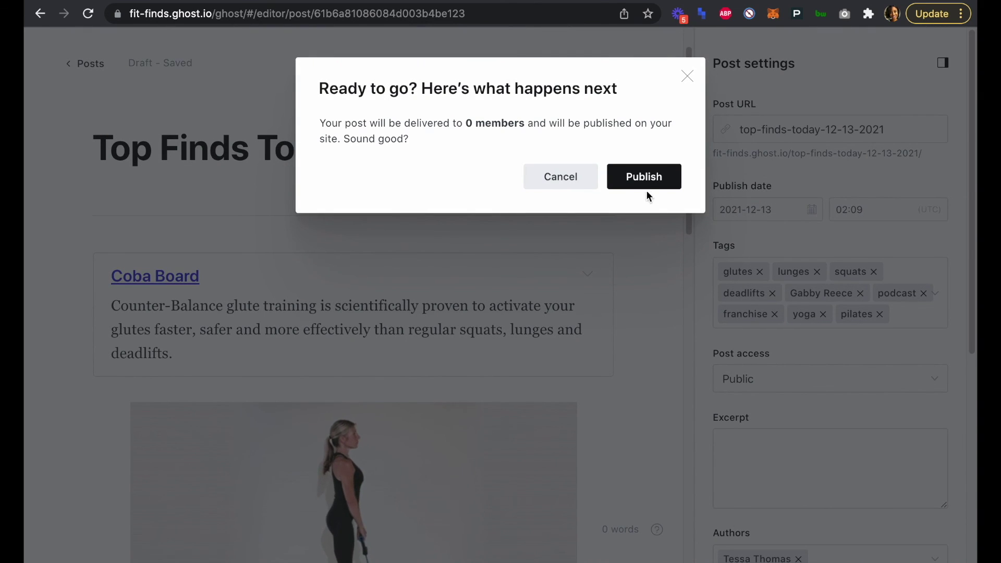
click(651, 185)
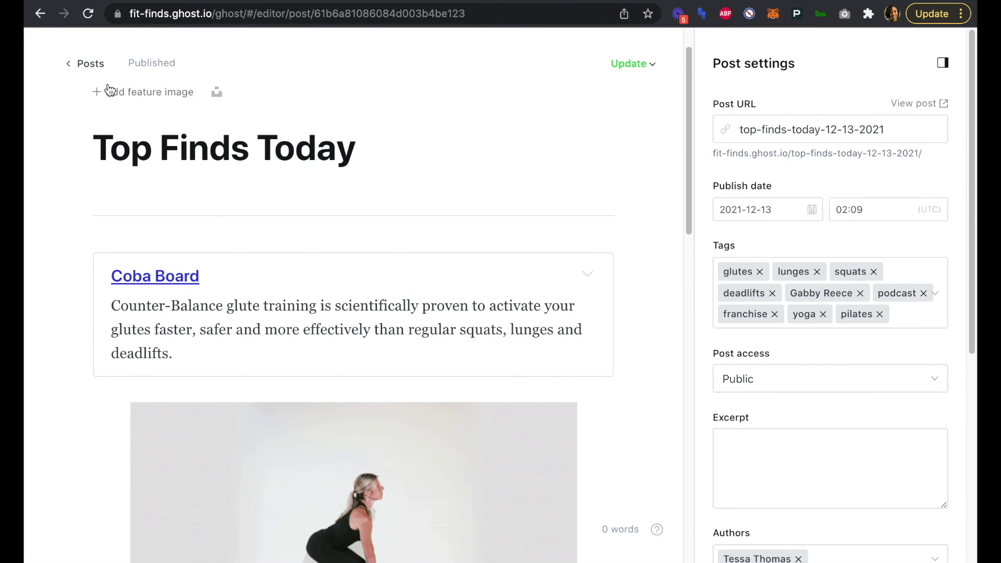
Return to the Posts list showing Top Finds Today as Published
click(90, 65)
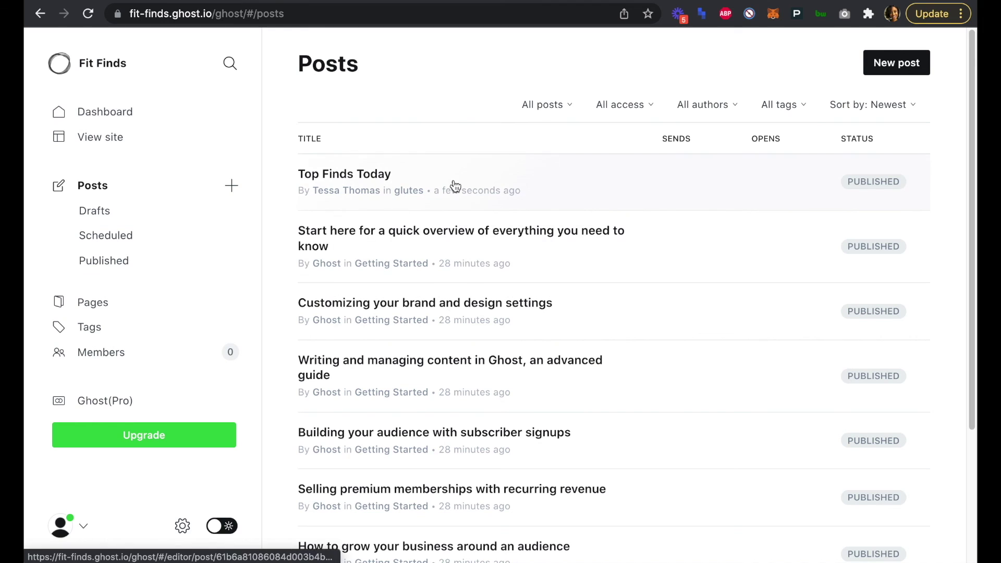